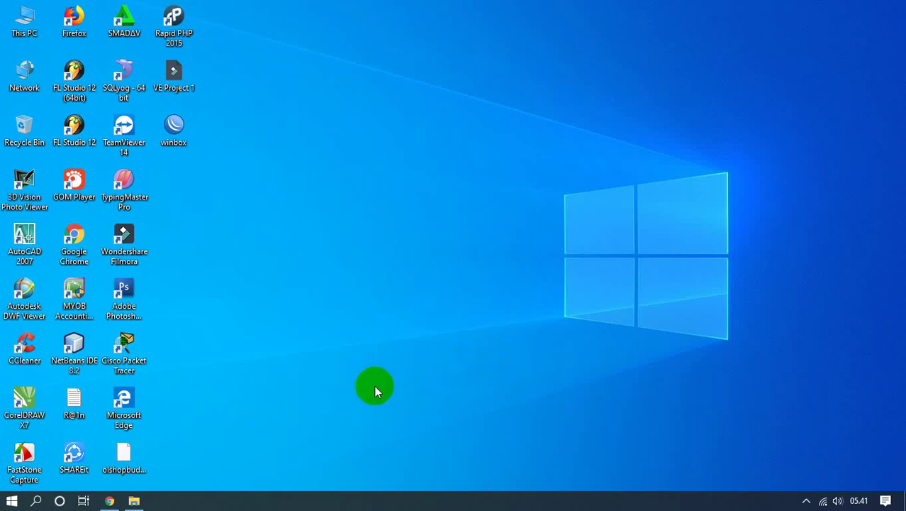
Launch Word from the Run prompt and start a new blank document.
key("super+r")
key("Return")
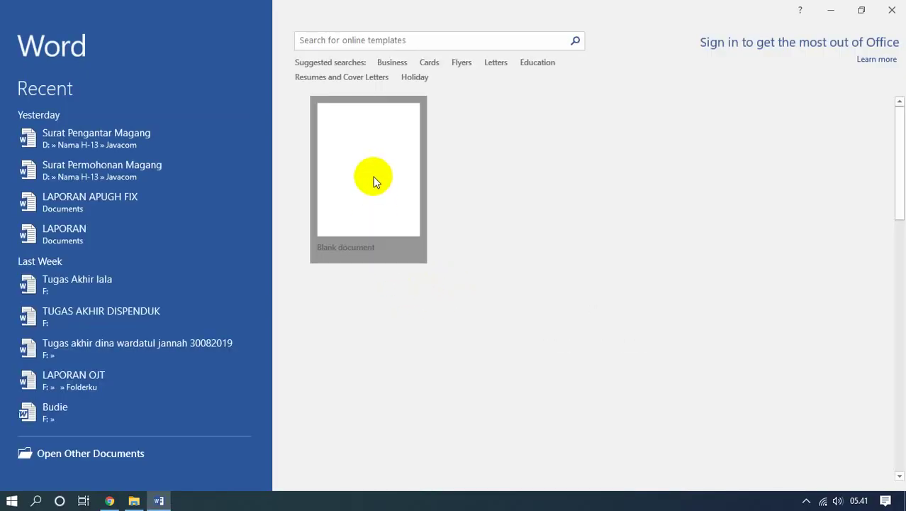
left_click(373, 181)
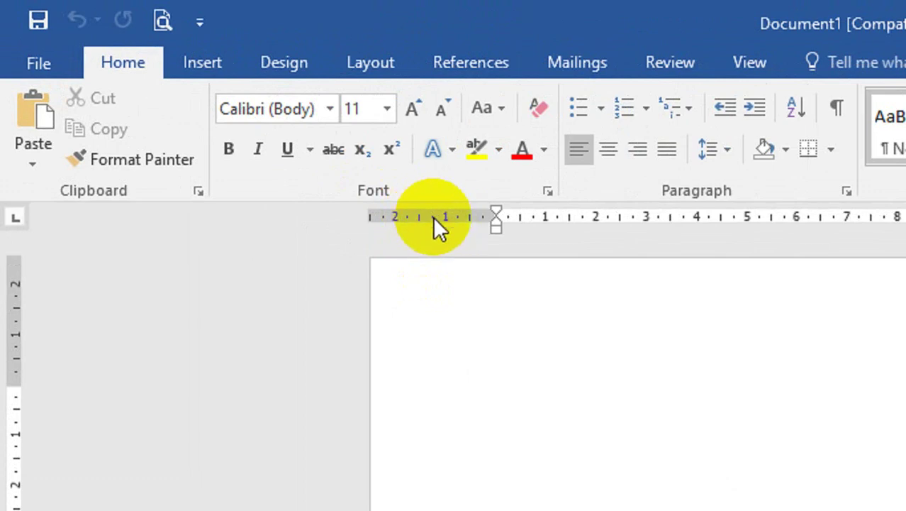
double_click(438, 221)
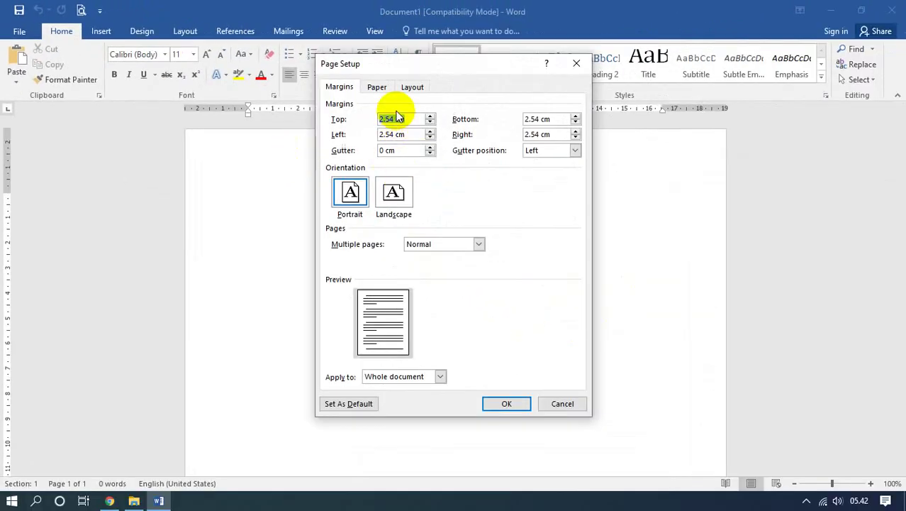
Set A4 paper with 4 cm top and left margins and 3 cm bottom and right margins.
type("4")
key("Tab")
type("3")
key("Tab")
type("4\t3")
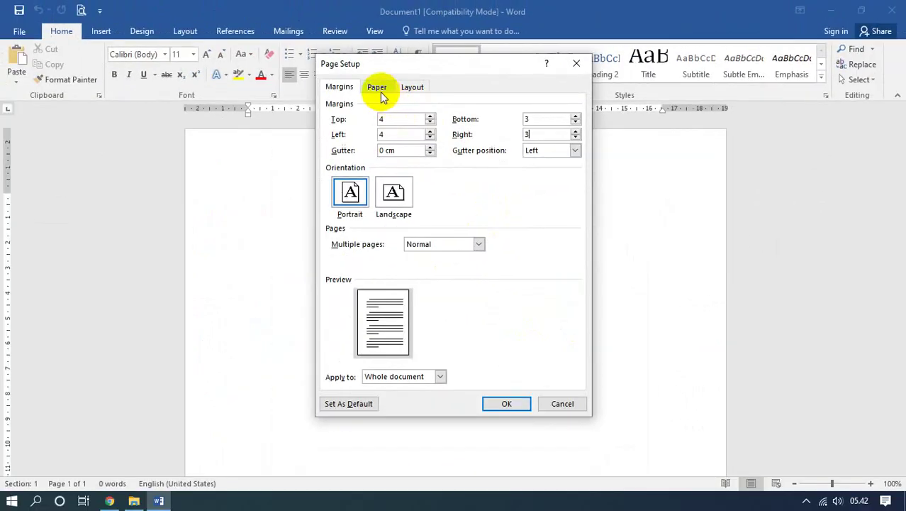
left_click(378, 88)
left_click(378, 118)
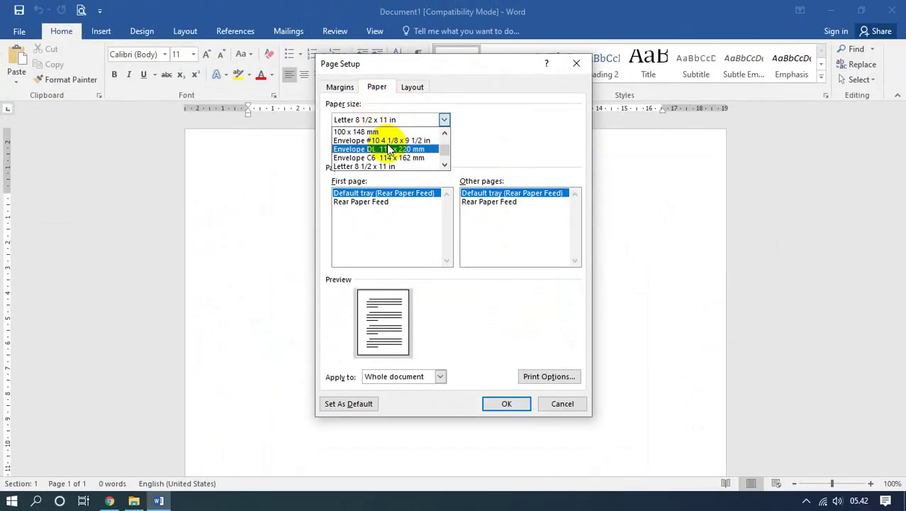
scroll(390, 151, "up", 2)
scroll(389, 151, "up", 2)
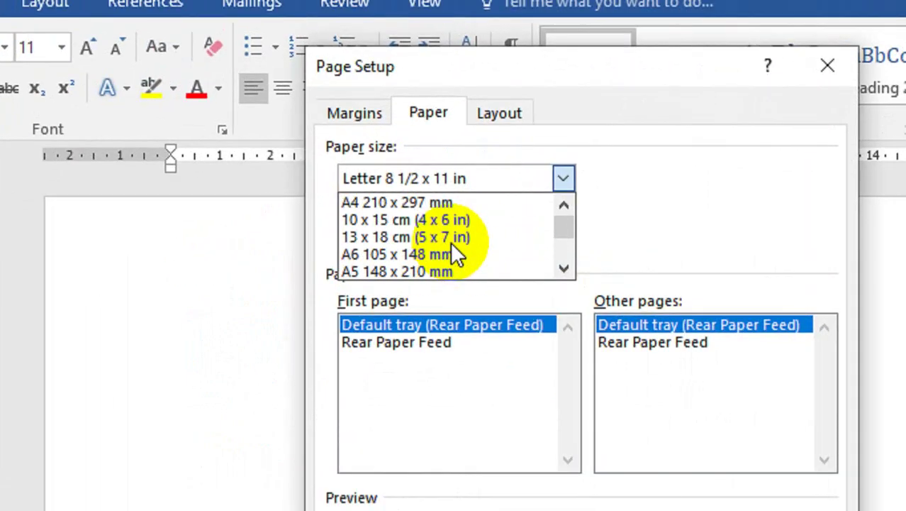
left_click(438, 202)
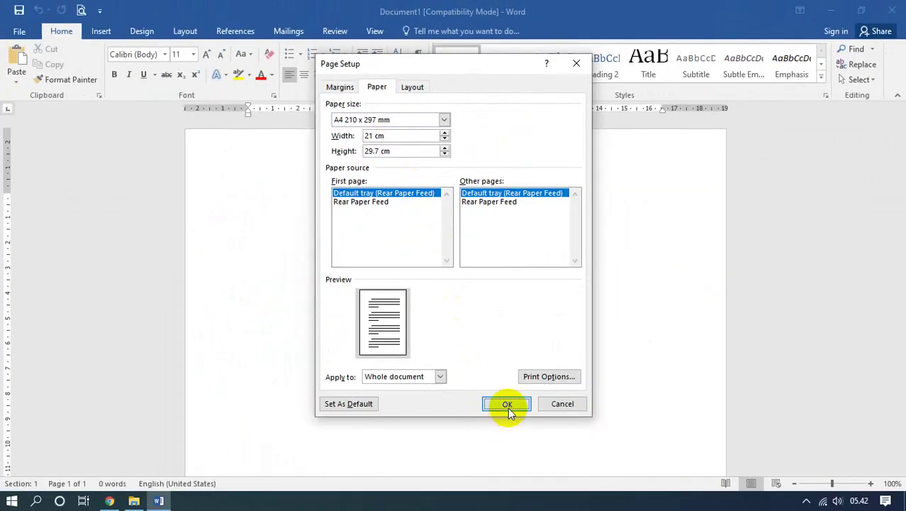
left_click(508, 405)
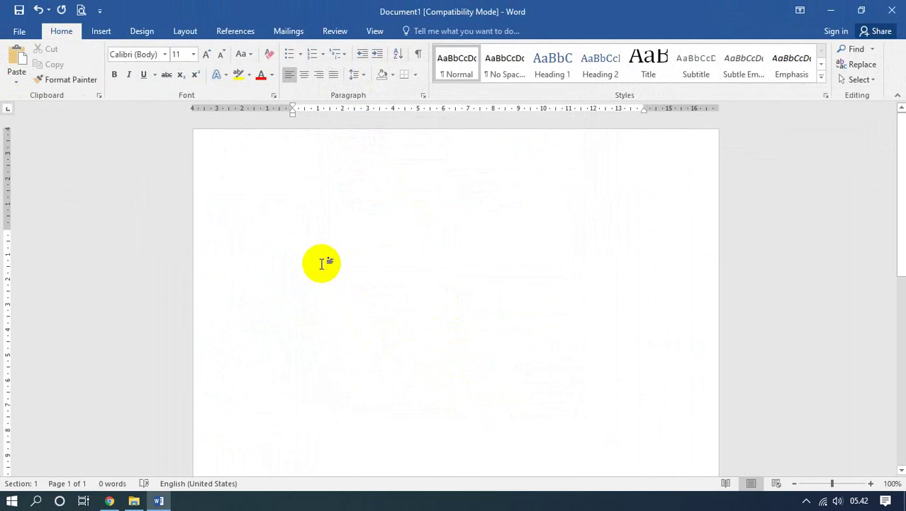
Set the font to Times New Roman at size 12.
left_click(165, 54)
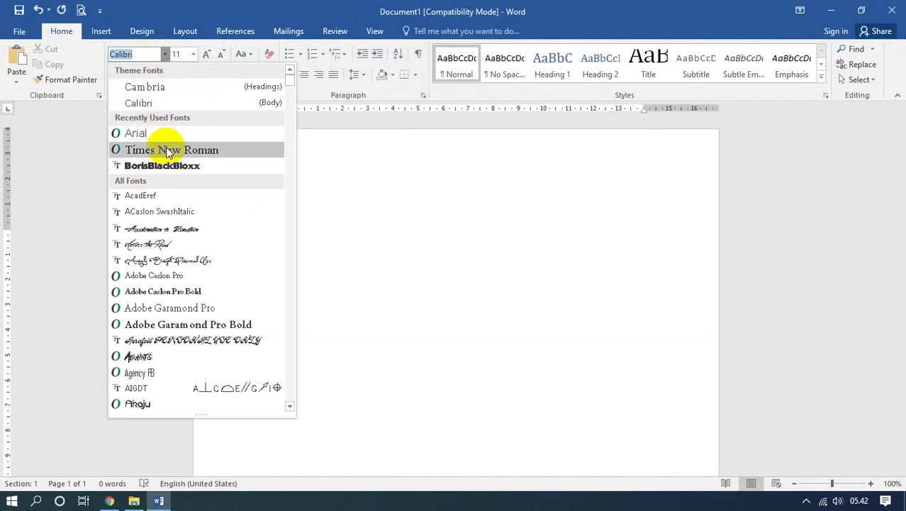
left_click(168, 151)
type("12")
key("Return")
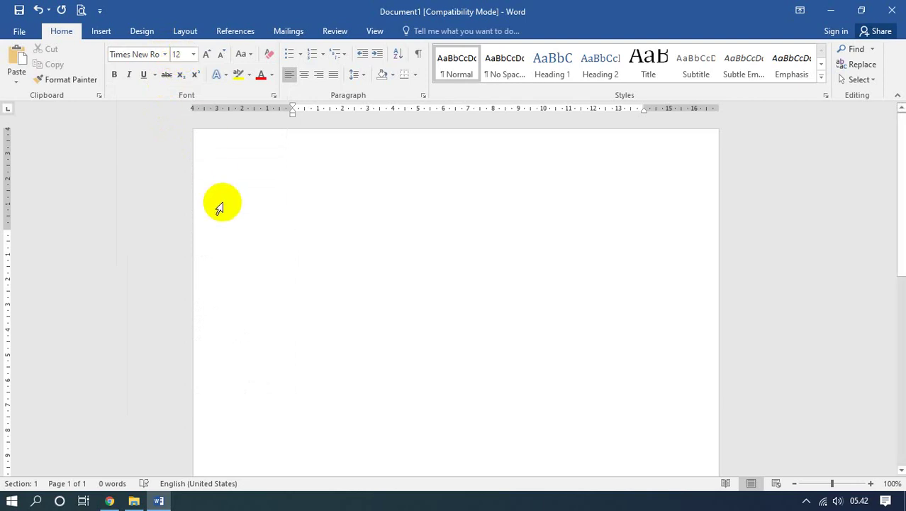
Type the title lines PROPOSAL KERJASAMA, PRAKTEK KERJA INDUSTRI, SMK ZAINUL HASAN BALUNG, TAHUN PELAJARAN 2019/2020.
type("PROMP")
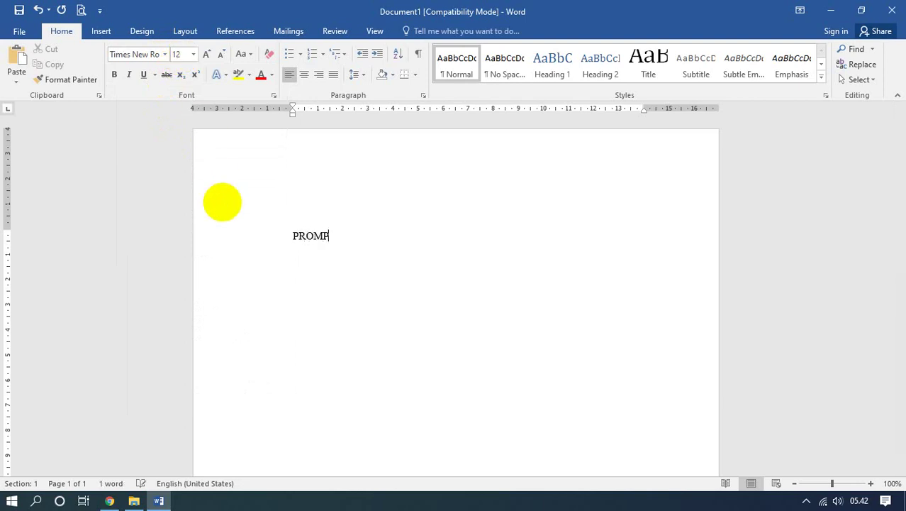
type("SAL KERJASAM")
type("PRAKT")
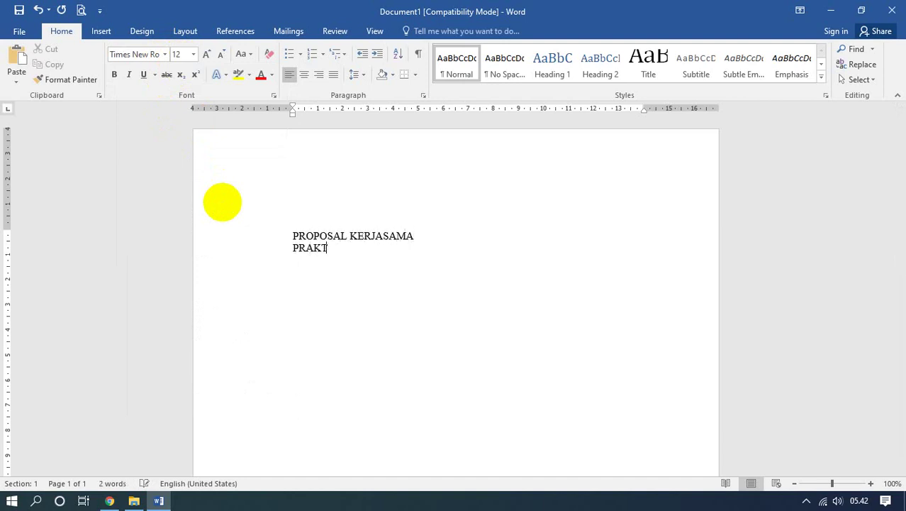
type("KERJA")
type("DUS")
type("MK 2")
type("INUL HASAN BALUNG")
key("Return")
type("TAHUN PELAJRAN")
key("BackSpace")
key("BackSpace")
key("BackSpace")
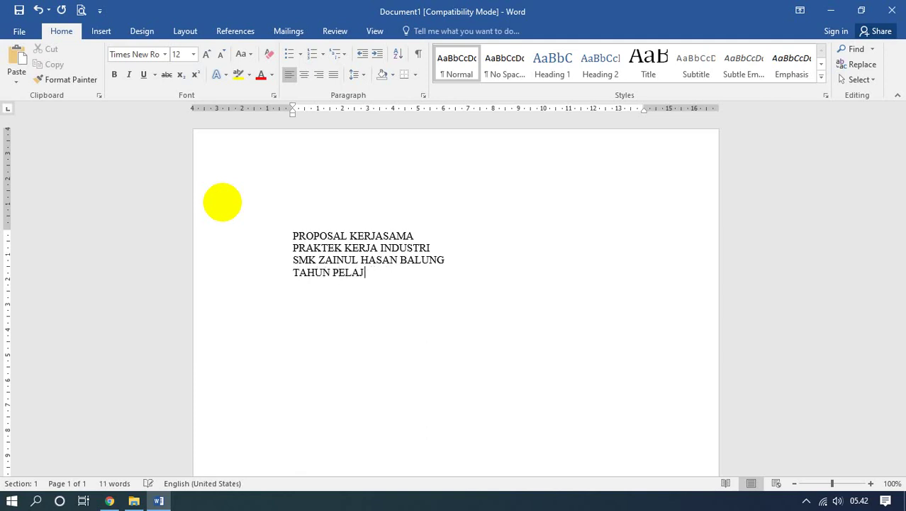
type("RAN 2019/202")
type("010")
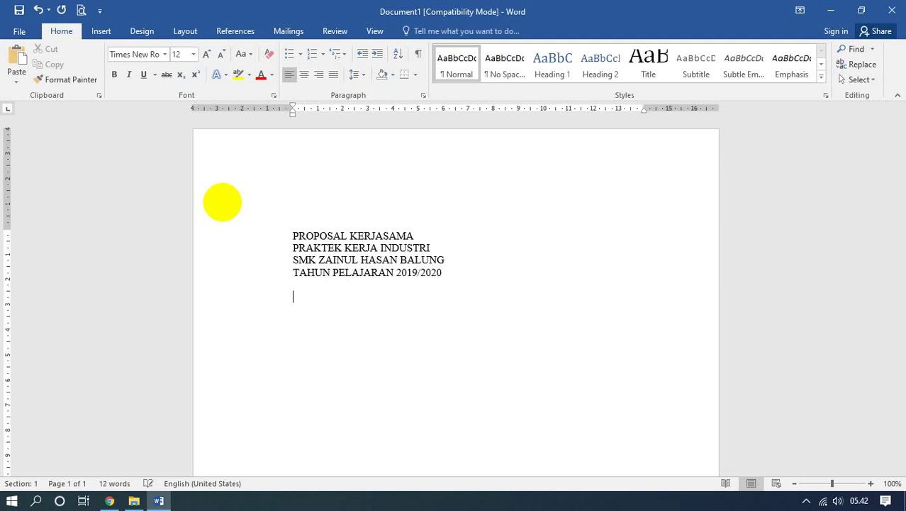
type("YAYASAN PENDIDIKAN DAN ")
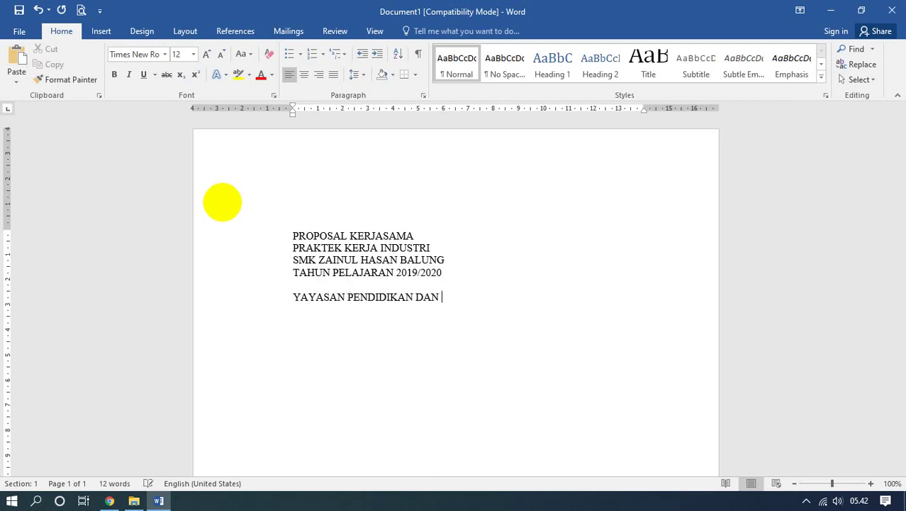
type("'WAH ISLAM ZAINUL HASAN")
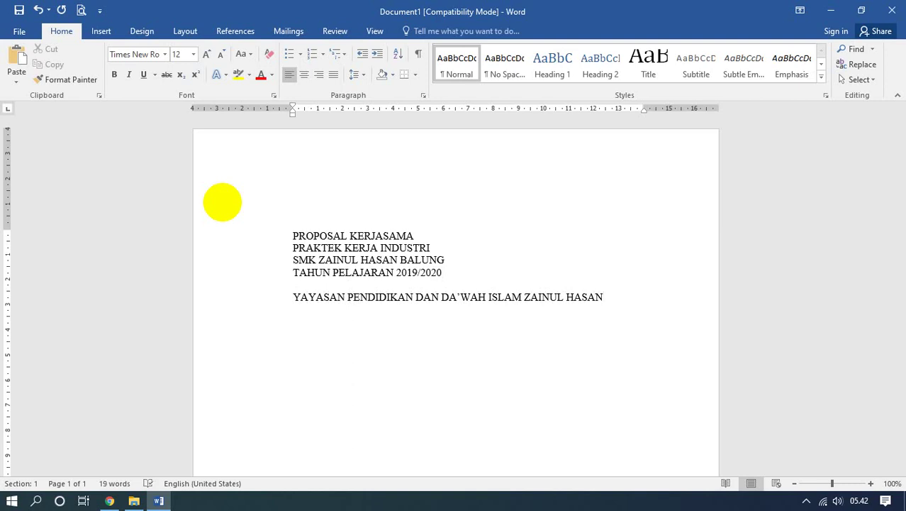
type("SMK ZAINUL")
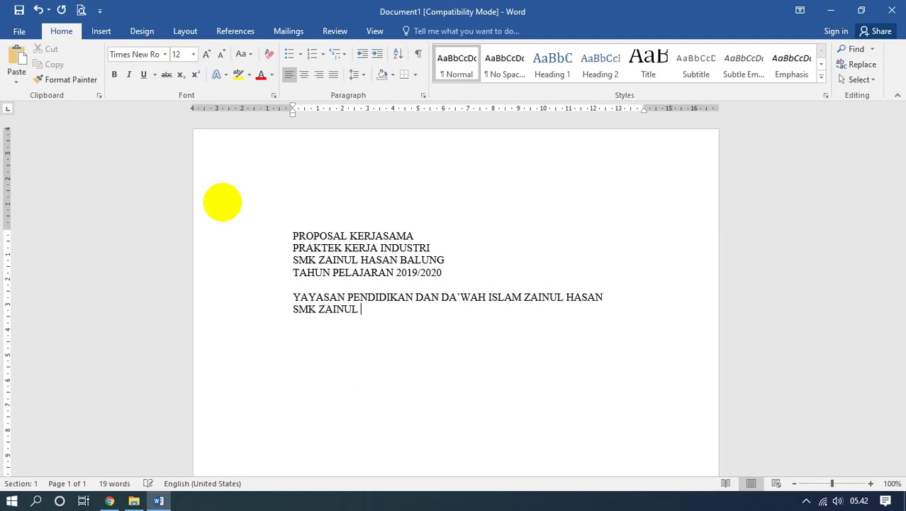
type(" HASAN BALUNG")
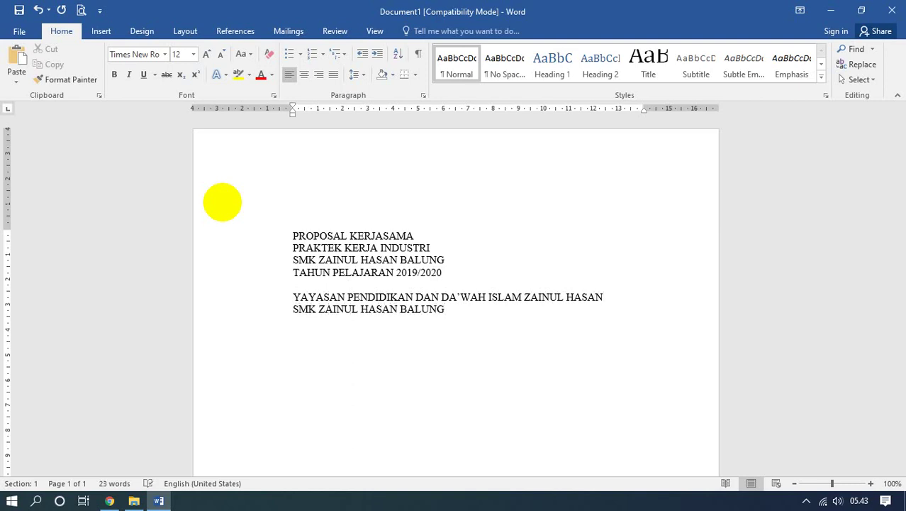
type("NSS / NP")
type("SN ")
type("342052412316 / 20583914")
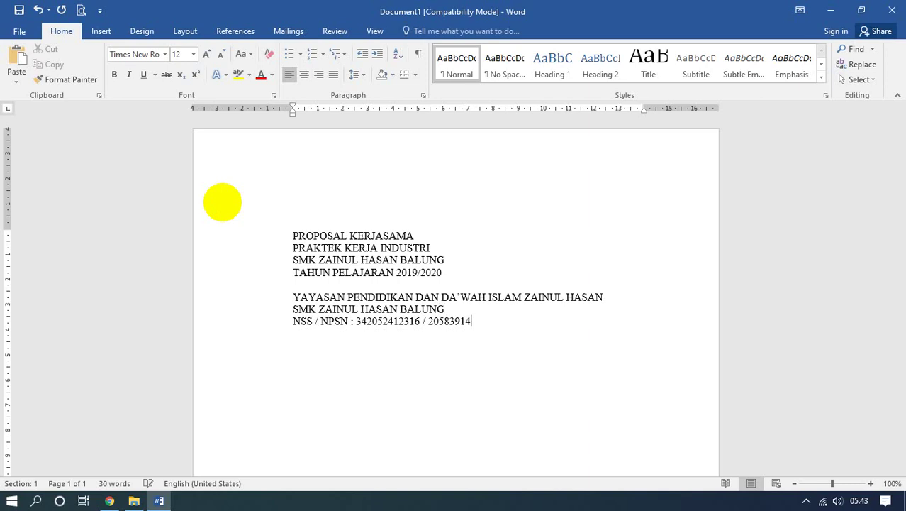
Add the Balung Lor address line with the school's phone and e-mail, then centre all text.
key("Return")
type("uangan No. 10 ba")
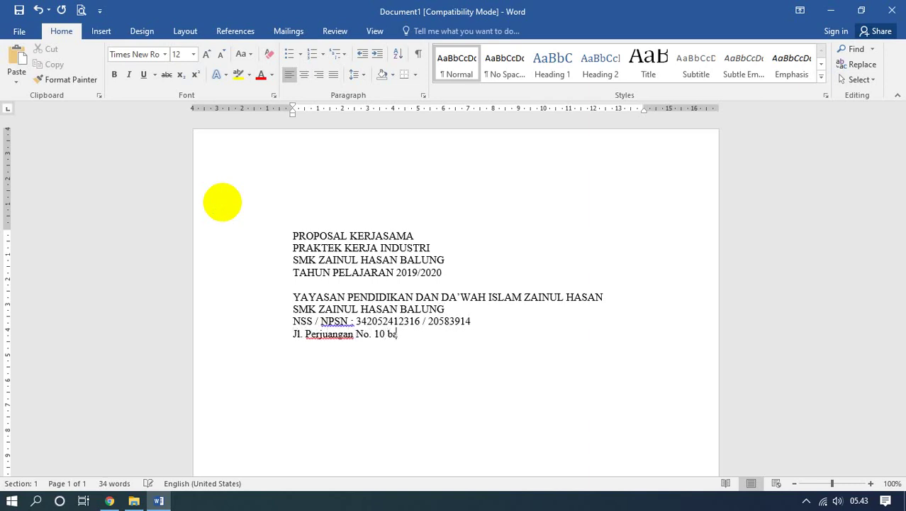
key("BackSpace")
type("Balung")
type(" Lor Balung, Jember Kode Pos ")
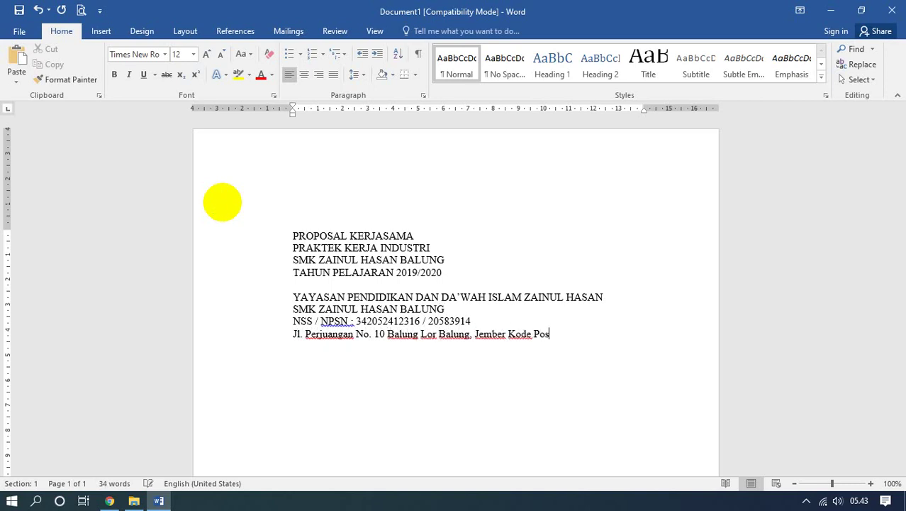
type("68161 ")
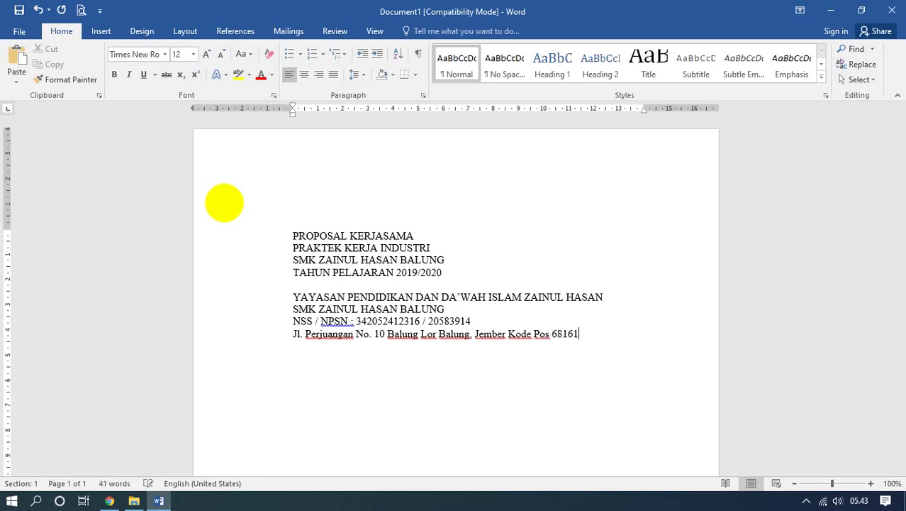
type("Telp.")
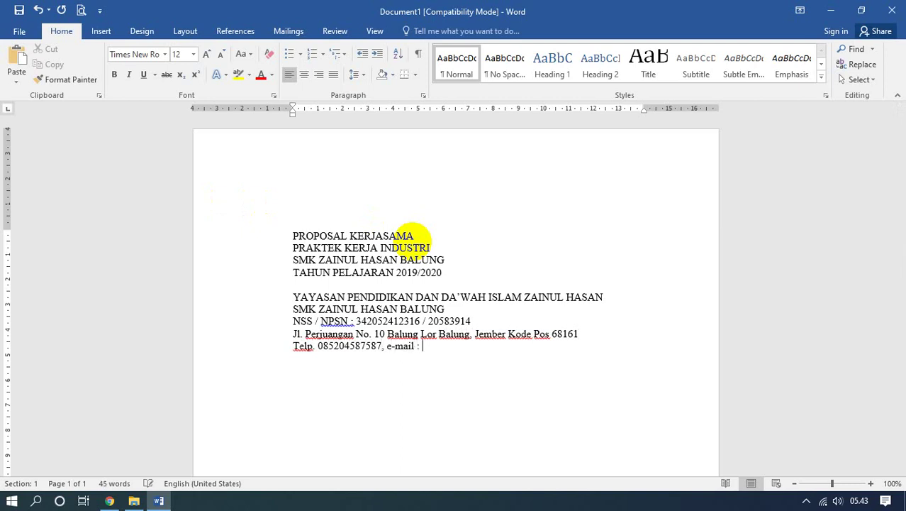
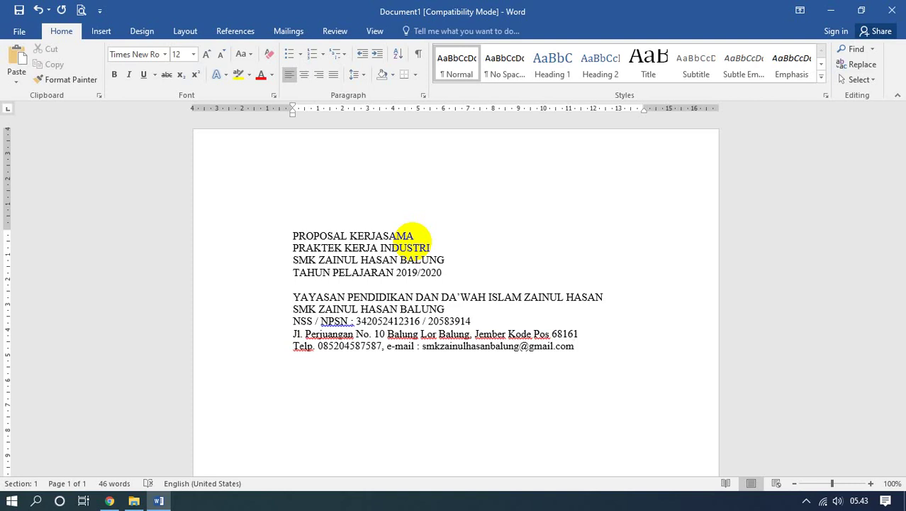
key("ctrl+a")
key("ctrl+e")
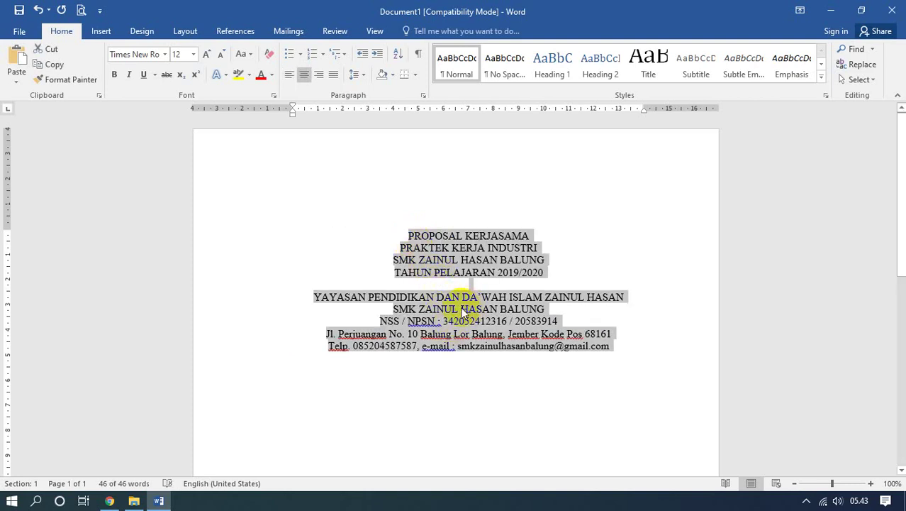
Hide spelling error marks for this document only in Word Options' Proofing settings.
left_click(460, 305)
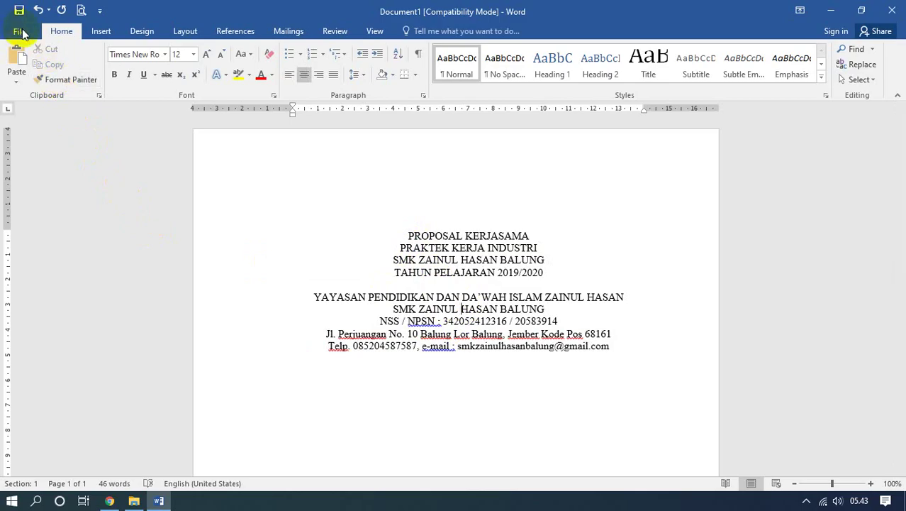
left_click(20, 30)
left_click(39, 328)
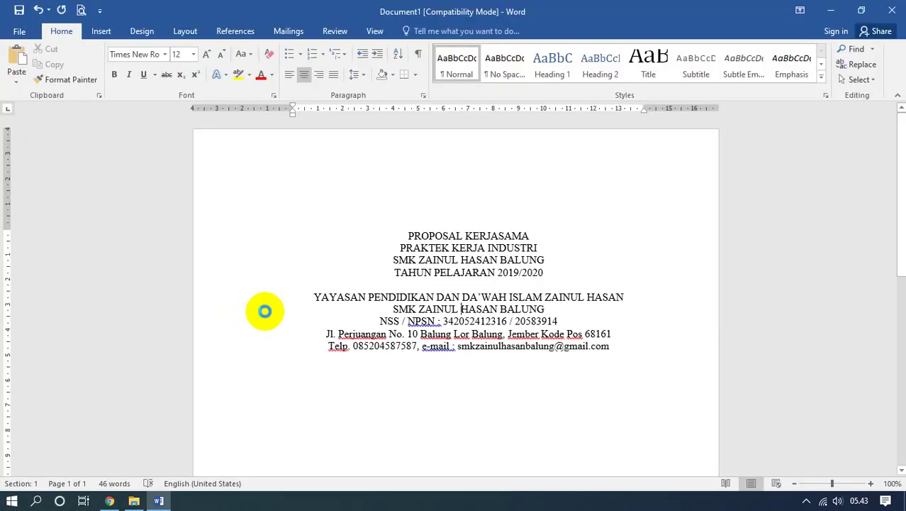
left_click(209, 102)
scroll(276, 253, "down", 3)
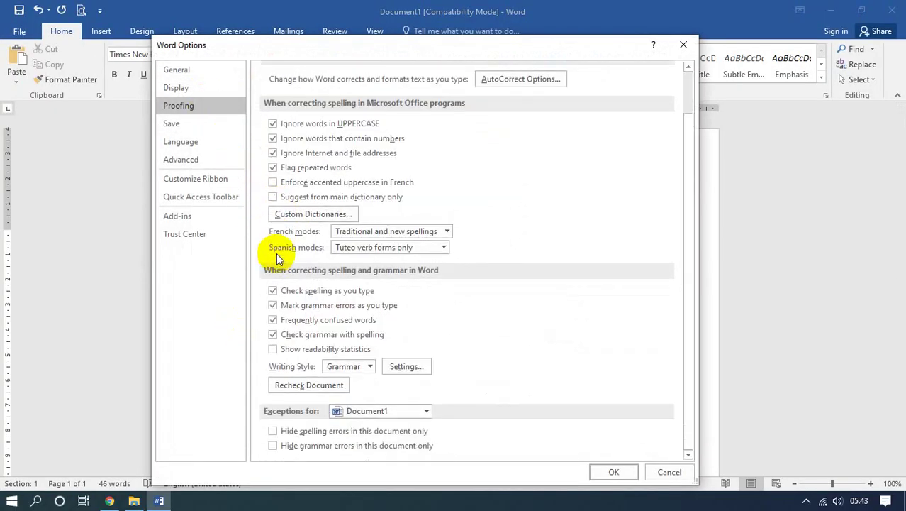
left_click(319, 427)
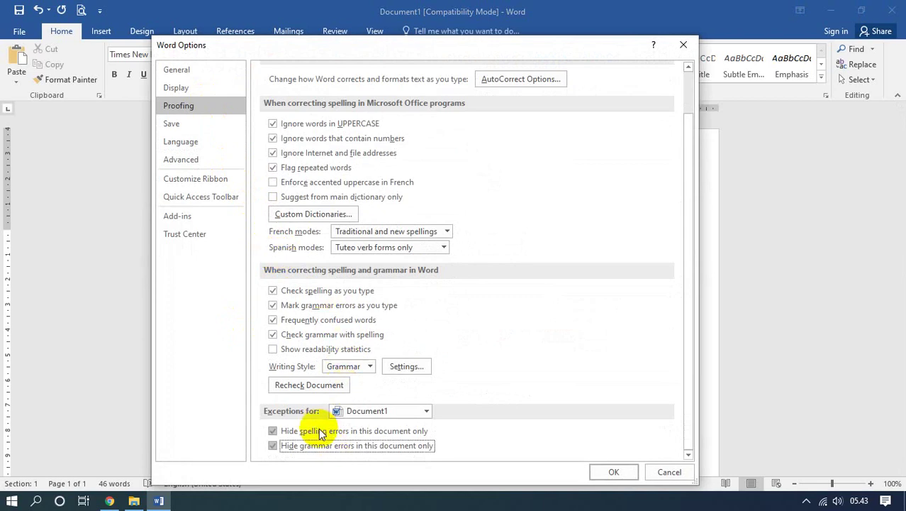
key("Return")
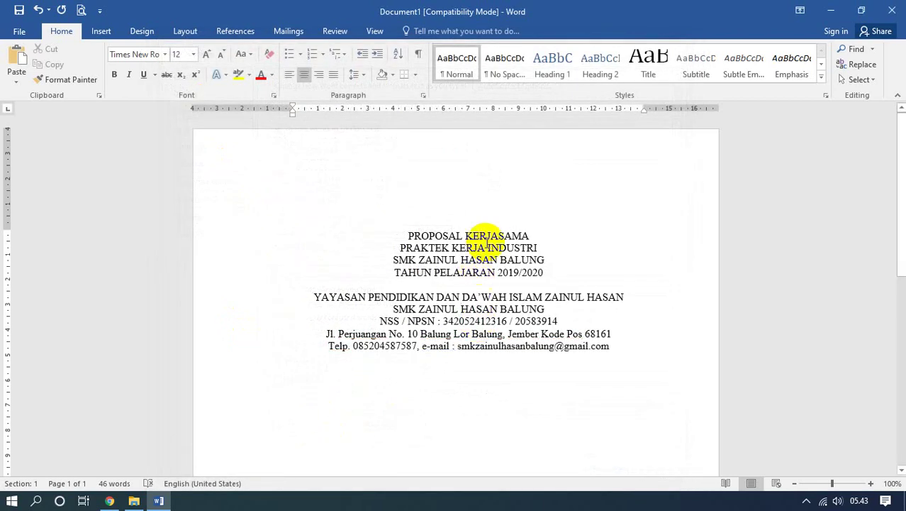
key("ctrl+s")
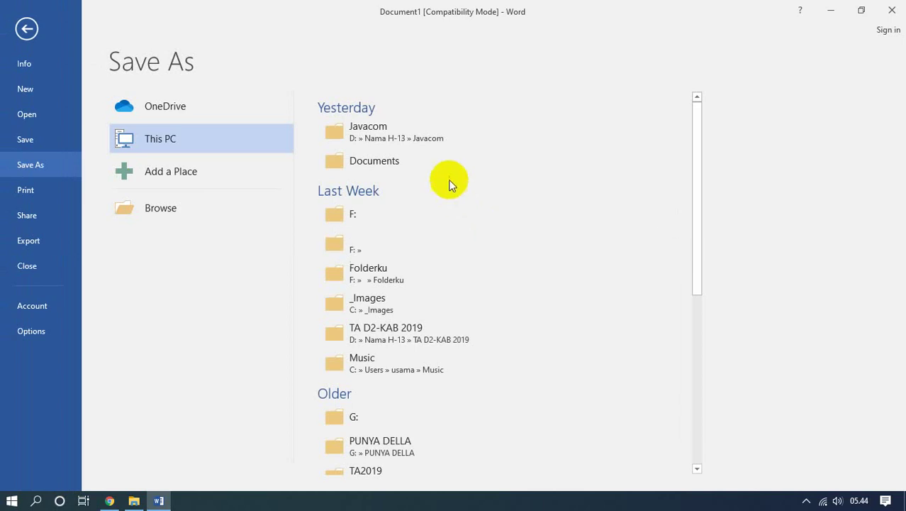
Save the document as 'Proposal Magang' in the Javacom folder.
left_click(397, 129)
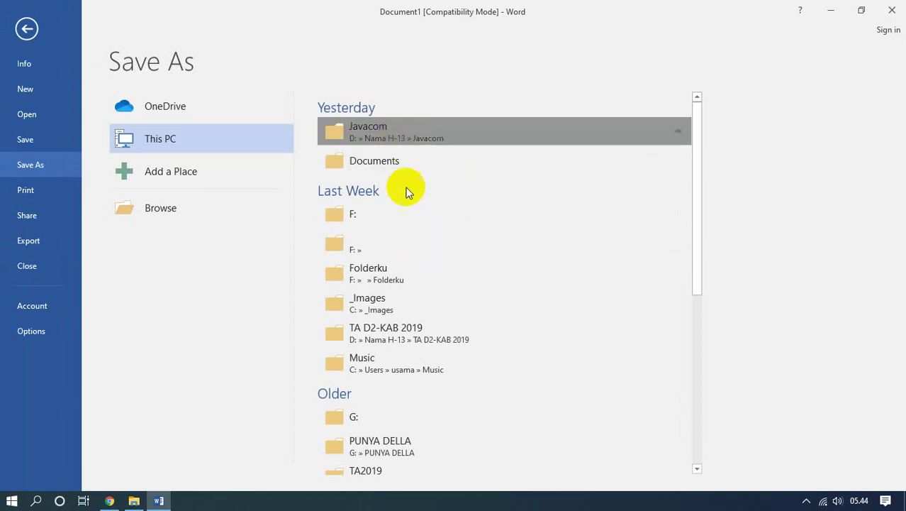
type("Proposal Magang")
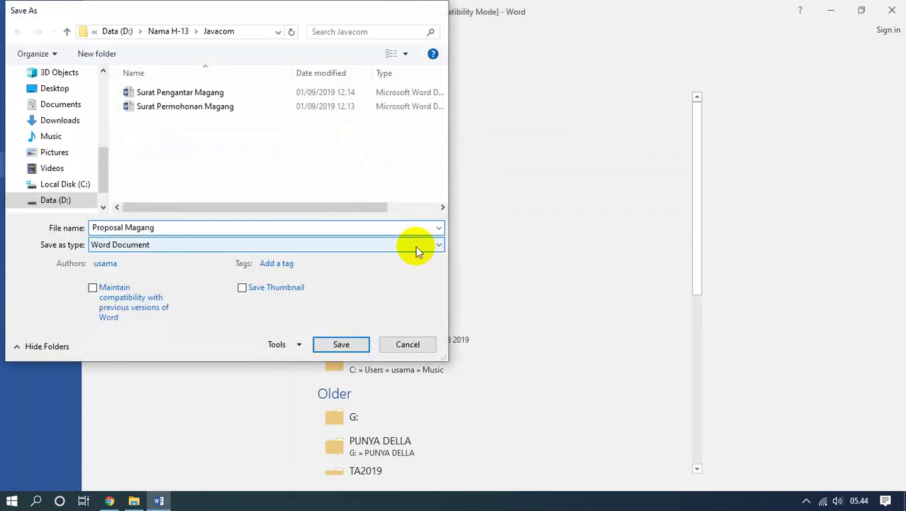
key("Return")
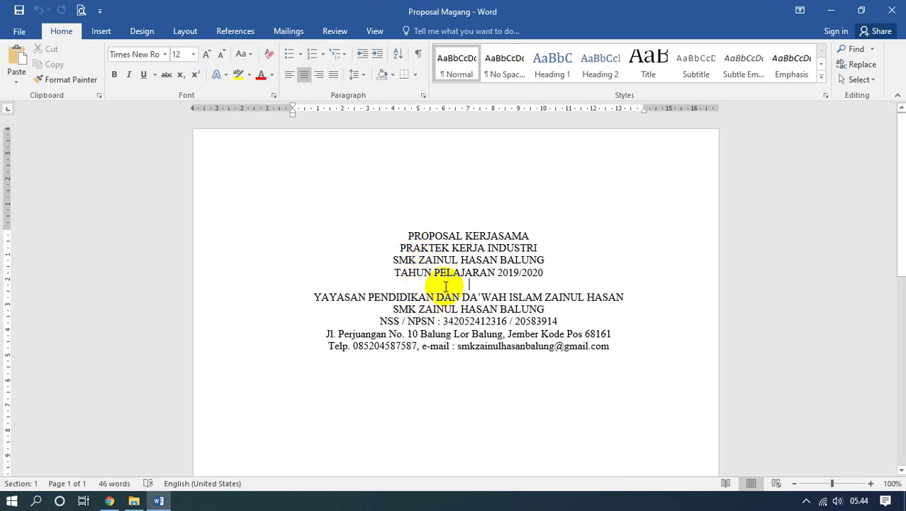
Add a blank line between the title block and the foundation block.
left_click(497, 376)
left_click(465, 284)
key("Return")
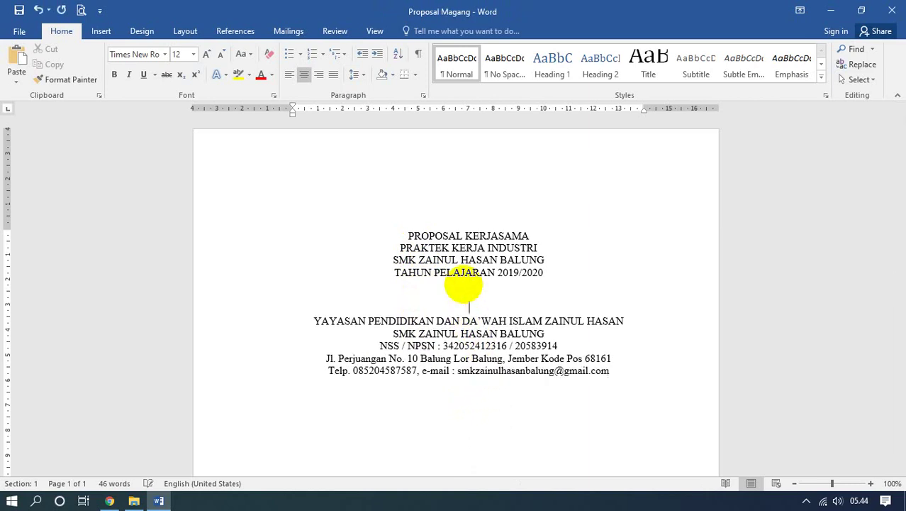
Browse Documents and Downloads in the Insert Picture dialog, then close it without inserting.
left_click(101, 30)
left_click(122, 65)
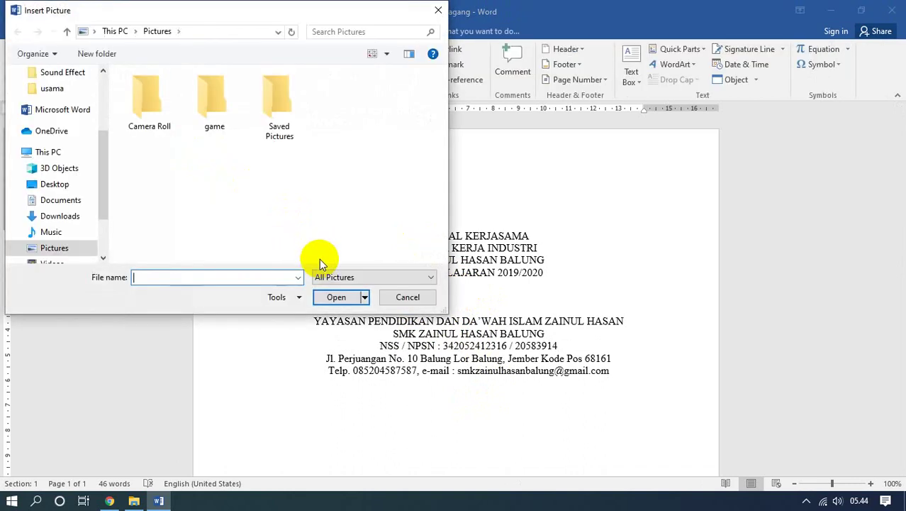
left_click(62, 202)
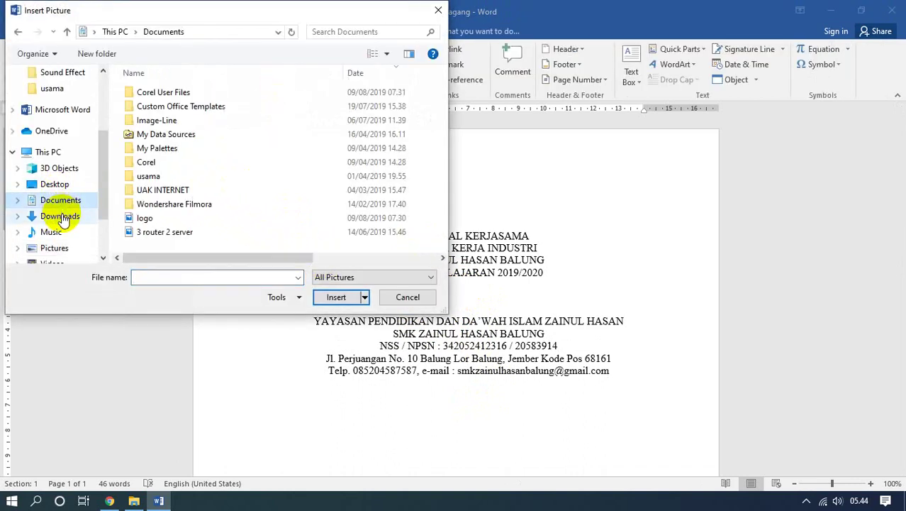
left_click(62, 216)
left_click(179, 138)
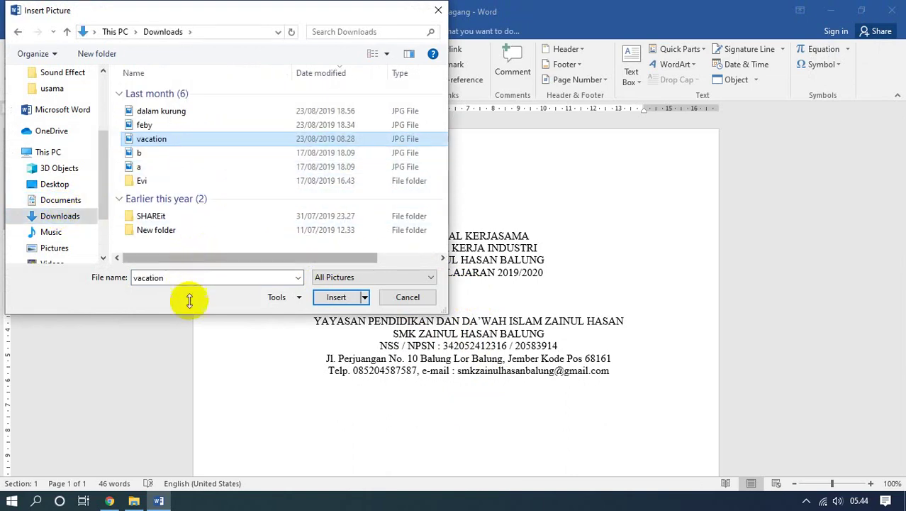
key("Return")
Search Google in a new Chrome tab for 'smk zainul hasan balung'.
left_click(109, 501)
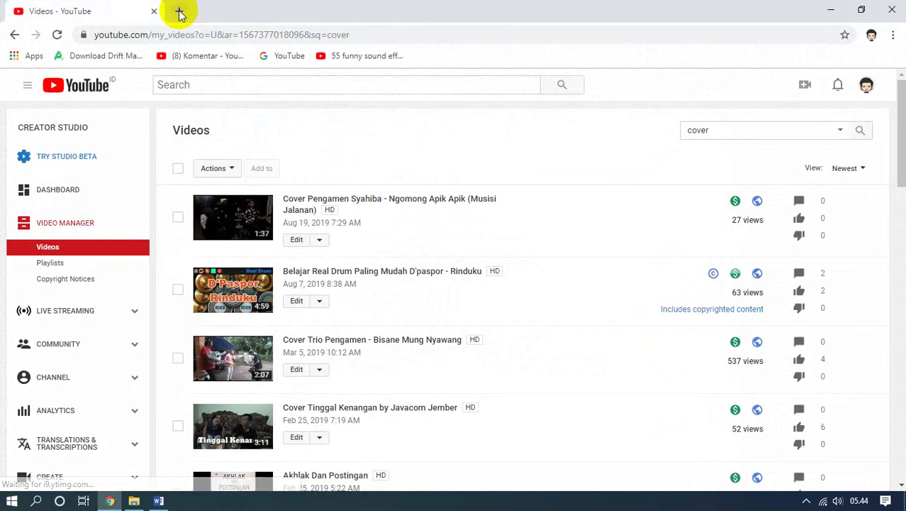
left_click(178, 11)
type("smk a")
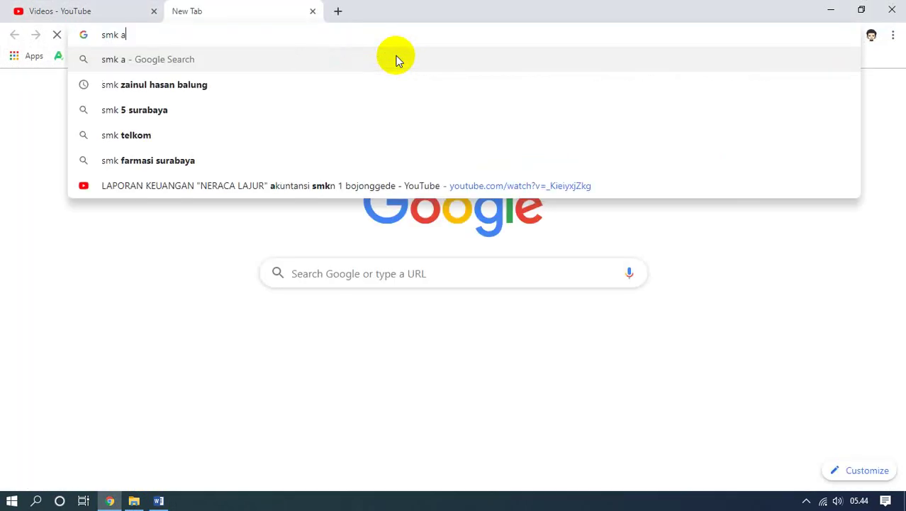
type("zinul")
key("BackSpace")
key("BackSpace")
key("BackSpace")
key("BackSpace")
key("BackSpace")
key("BackSpace")
type("zainu")
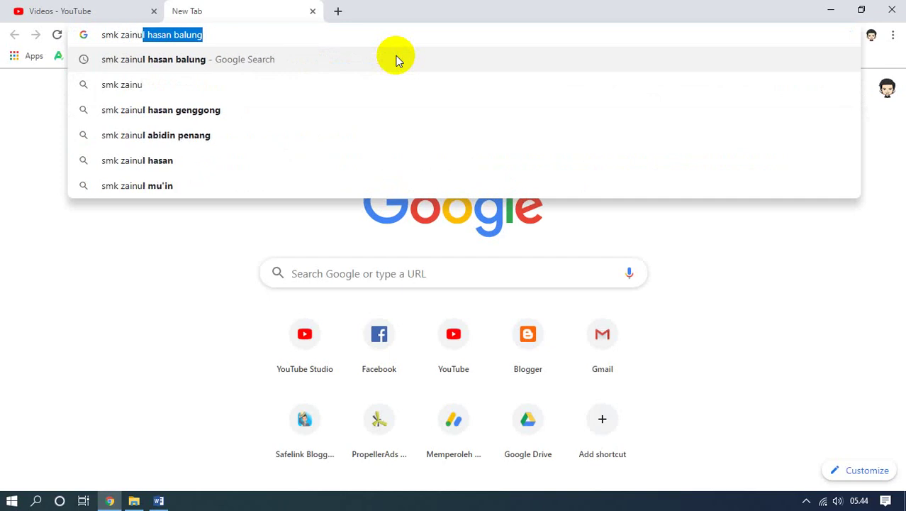
key("Return")
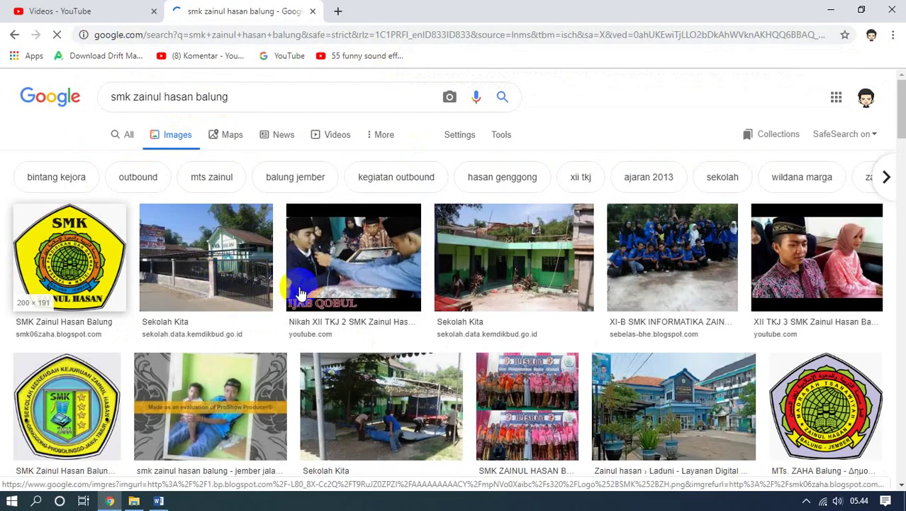
Copy the SMK Zainul Hasan logo image and return to Word.
left_click(44, 266)
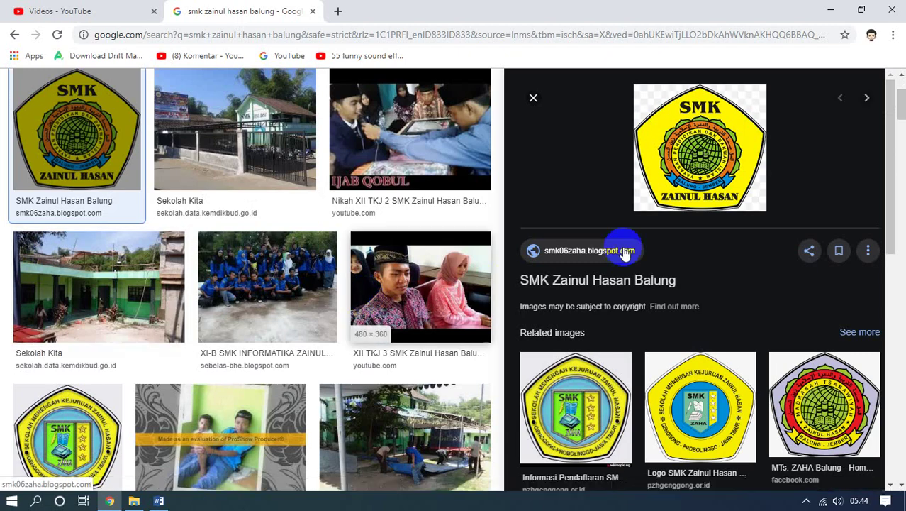
right_click(686, 116)
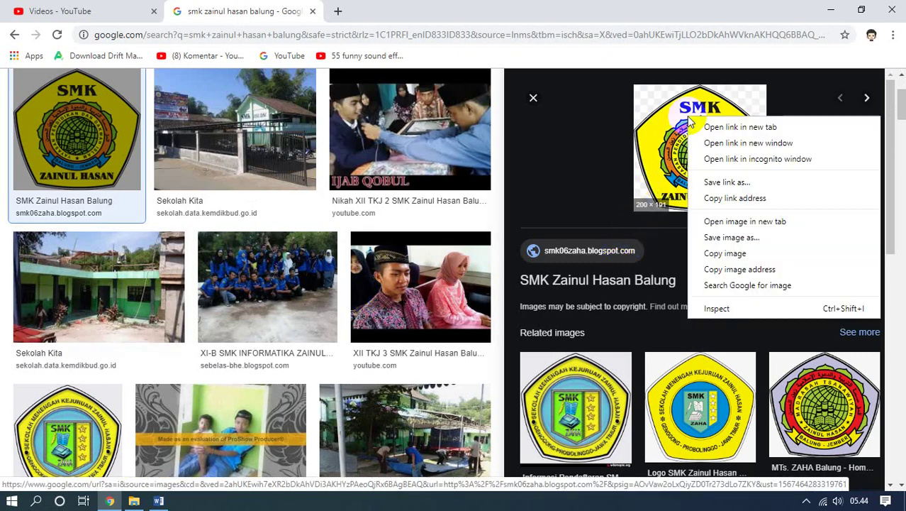
left_click(723, 254)
left_click(164, 502)
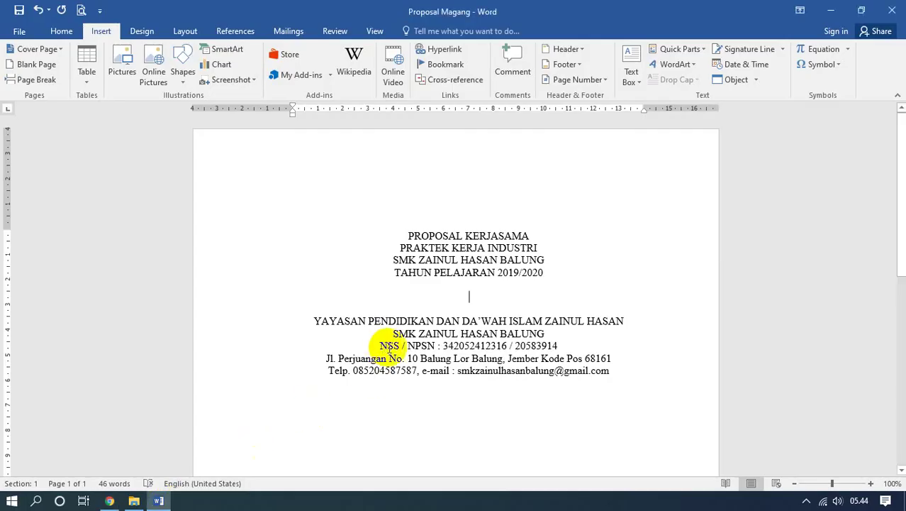
Paste the school logo and set its wrapping to In Front of Text.
key("ctrl+v")
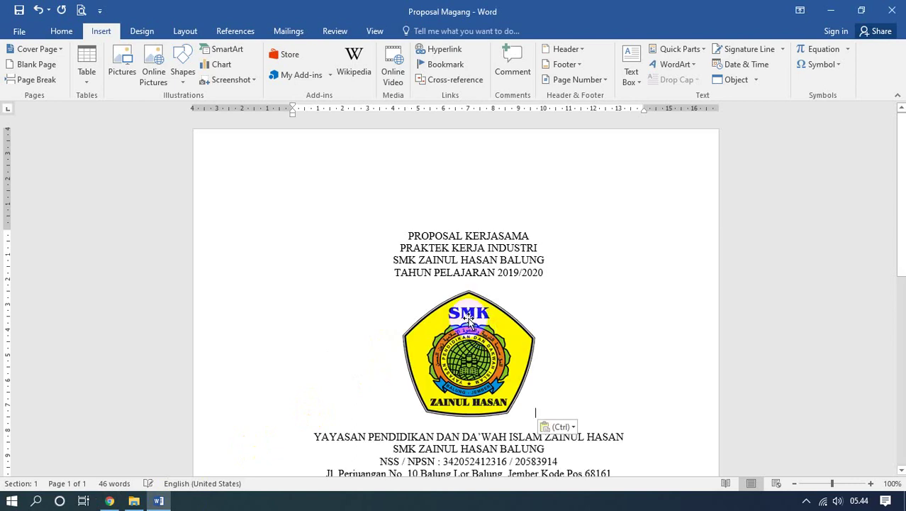
double_click(472, 332)
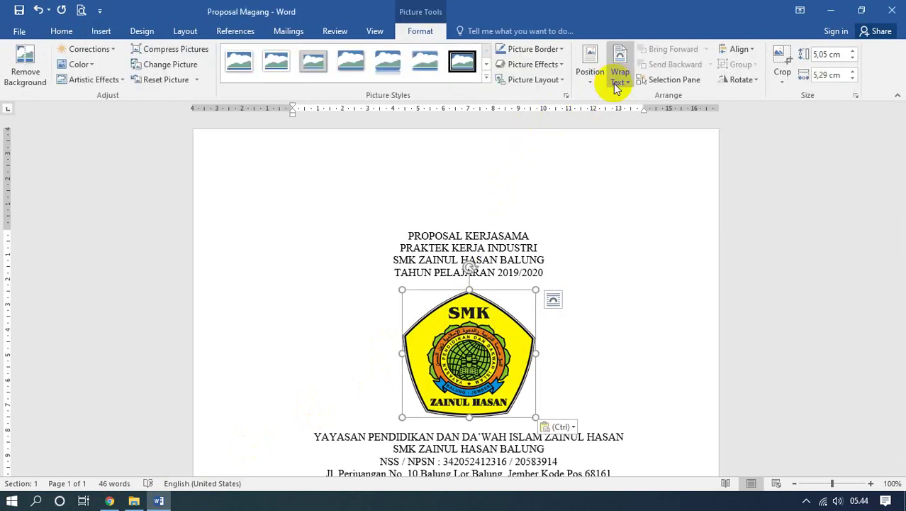
left_click(618, 80)
left_click(656, 194)
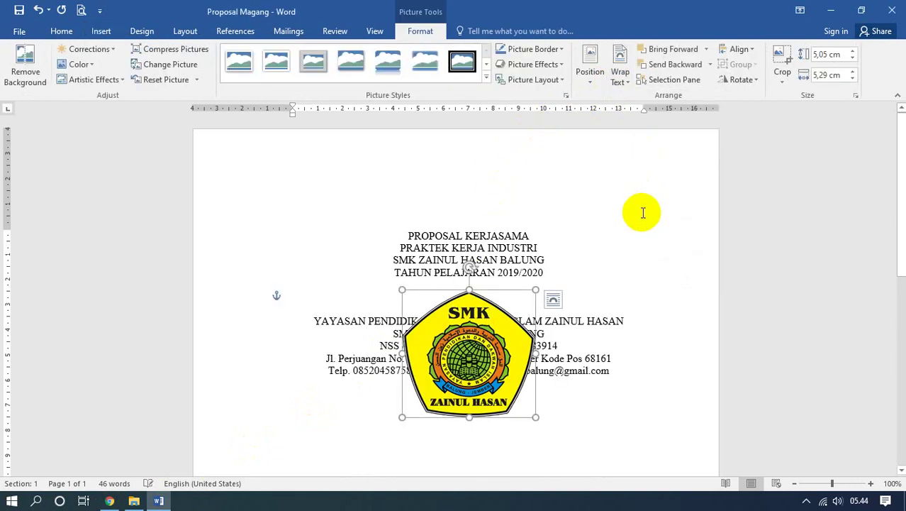
left_click(338, 300)
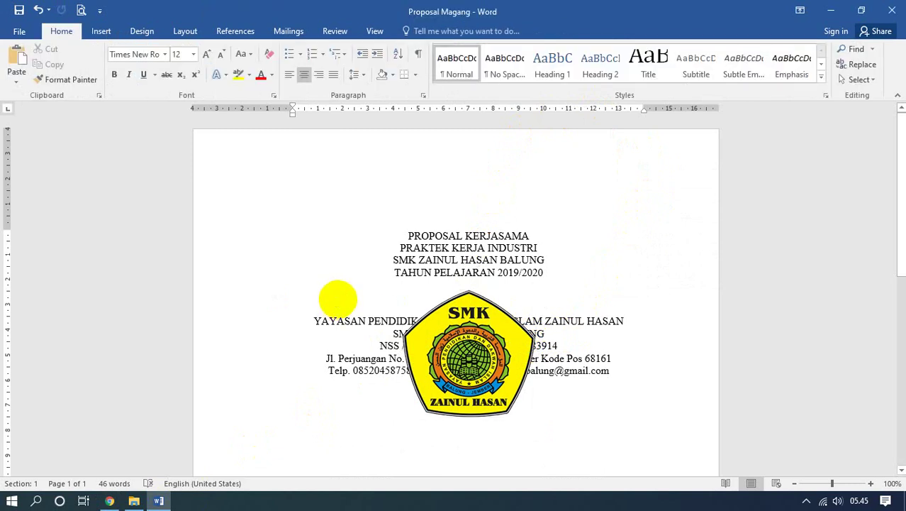
Add a blank line above the YAYASAN foundation block.
key("Return")
key("Return")
key("Return")
key("Return")
key("Return")
key("Return")
key("Return")
key("Return")
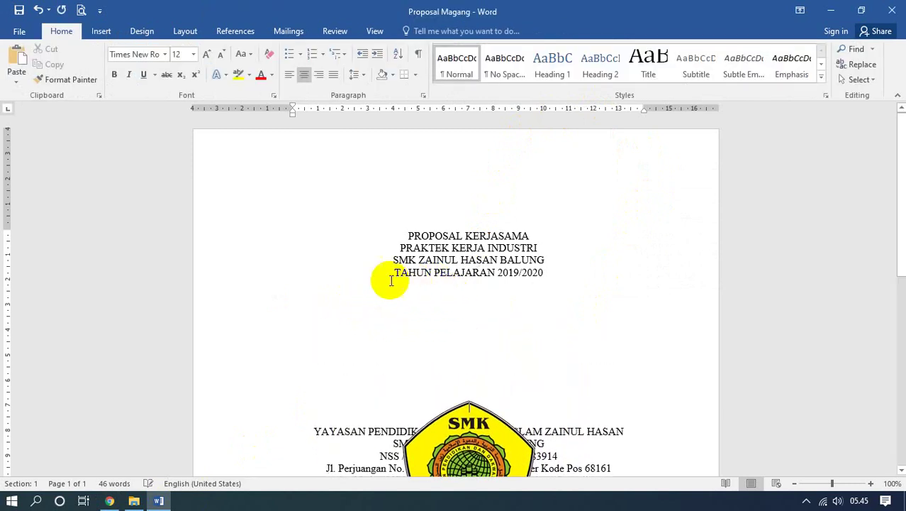
scroll(318, 242, "down", 2)
scroll(271, 230, "up", 2)
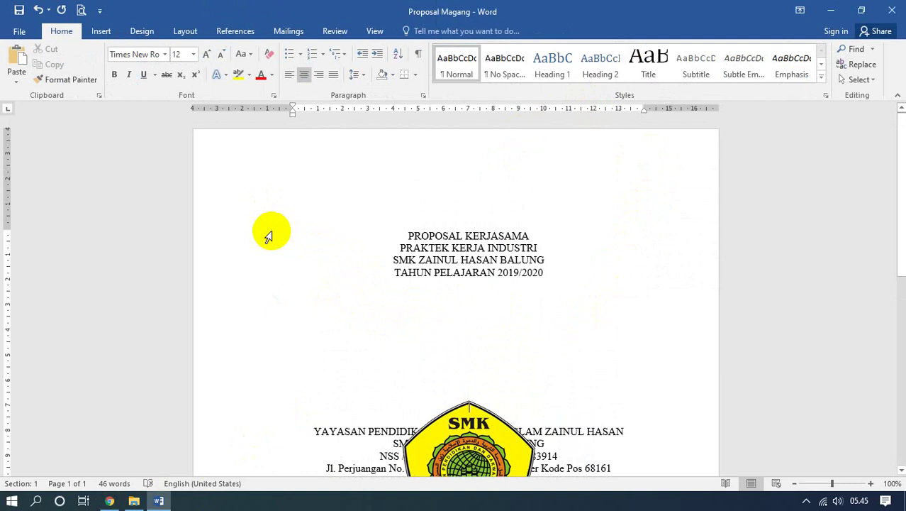
Make PROPOSAL KERJASAMA bold at 20 pt and set the three lines beneath to 20 pt.
left_click(269, 235)
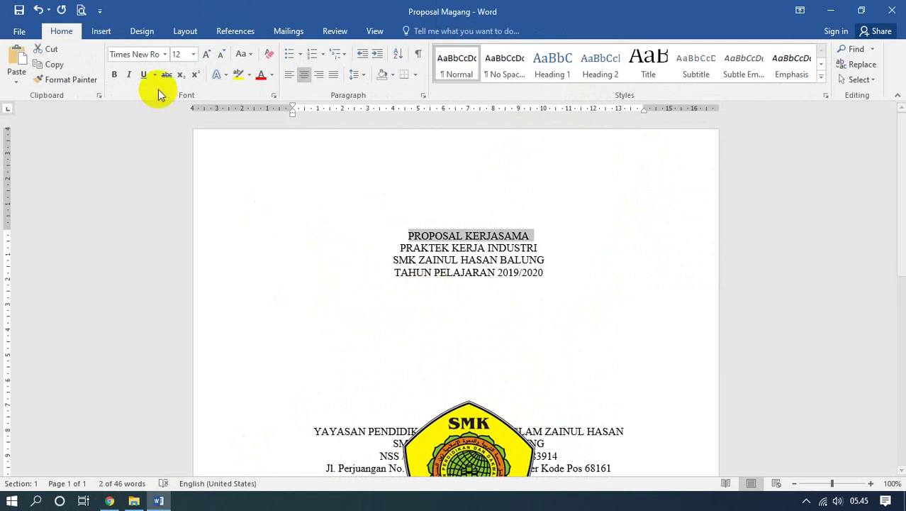
left_click(179, 55)
type("20")
key("Return")
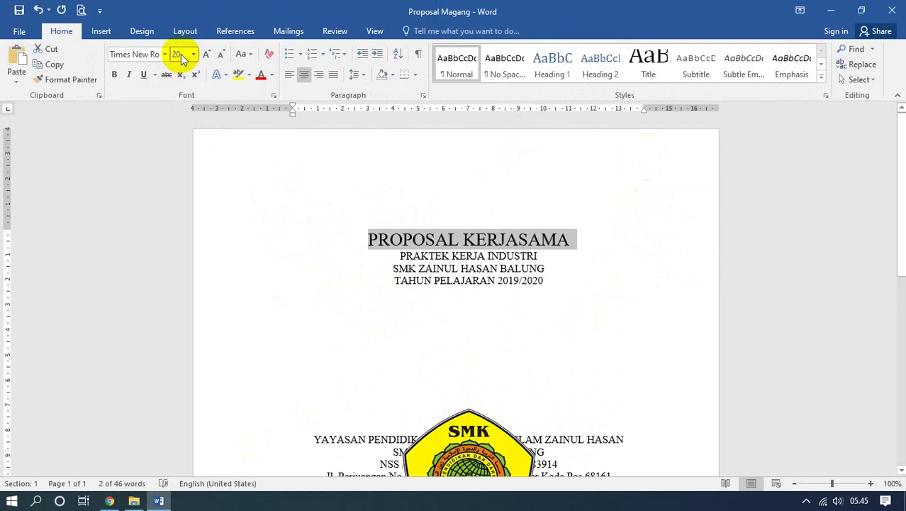
key("ctrl+b")
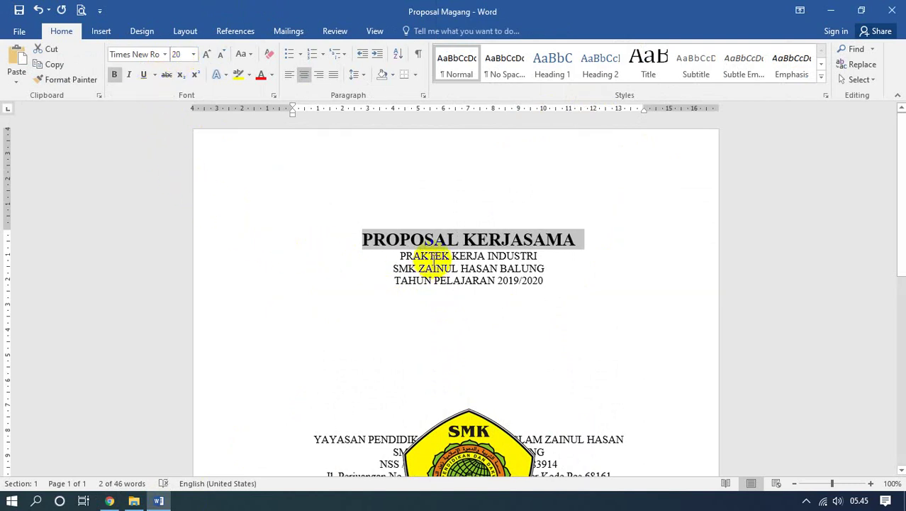
mouse_move(555, 282)
left_mouse_down()
mouse_move(437, 274)
mouse_move(402, 256)
left_mouse_up()
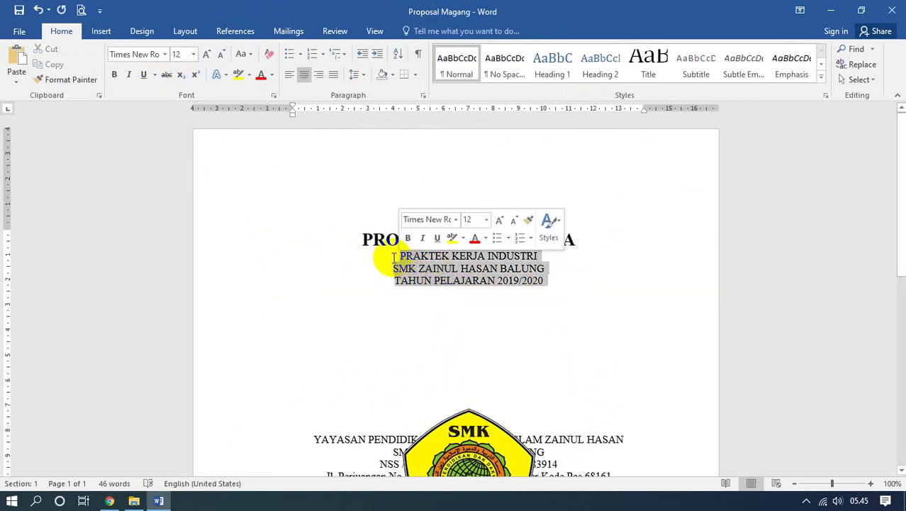
left_click(176, 54)
type("20")
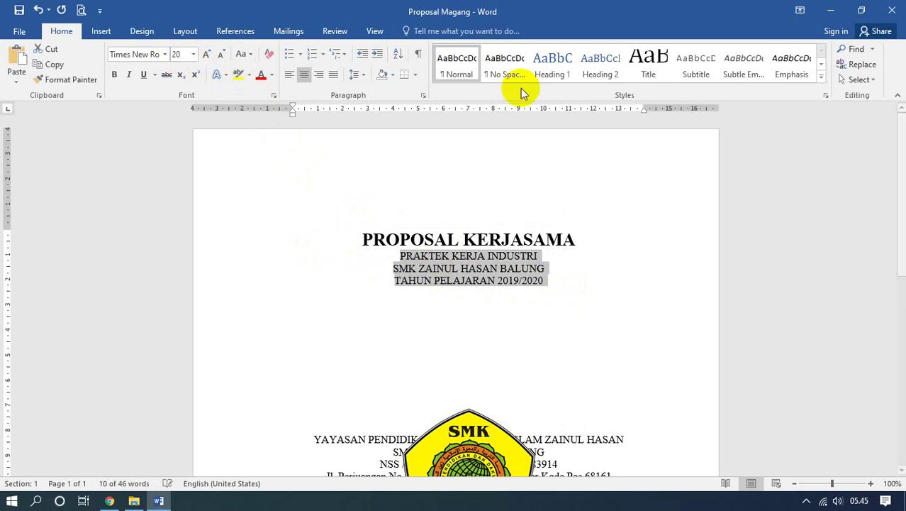
key("Return")
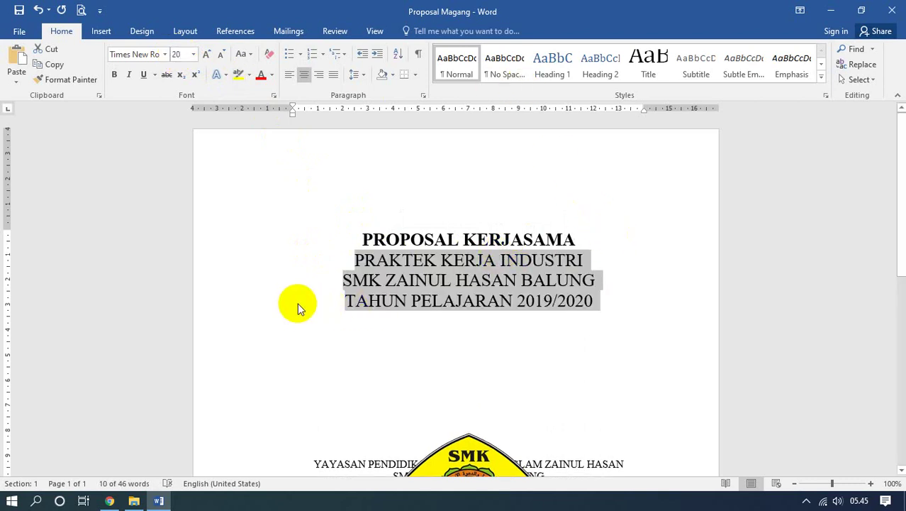
Make SMK ZAINUL HASAN BALUNG bold at 24 pt.
left_click(249, 279)
left_click(179, 54)
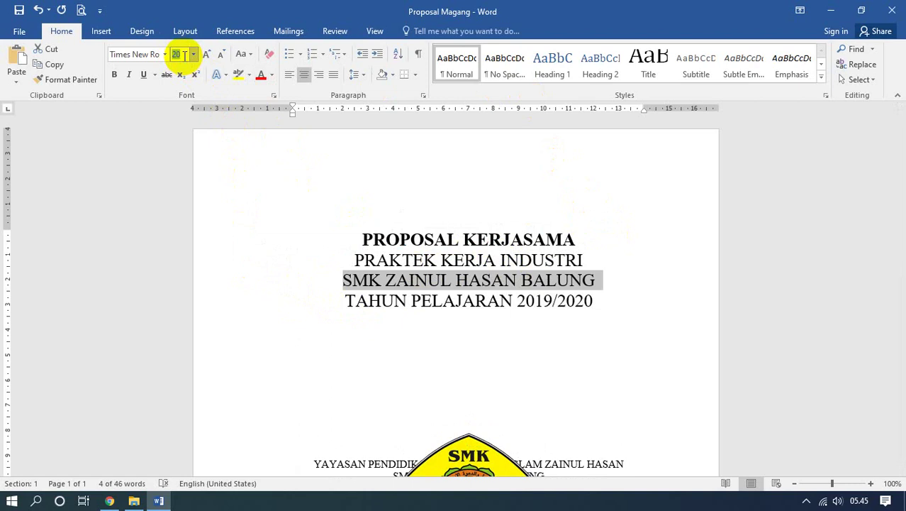
type("24")
key("Return")
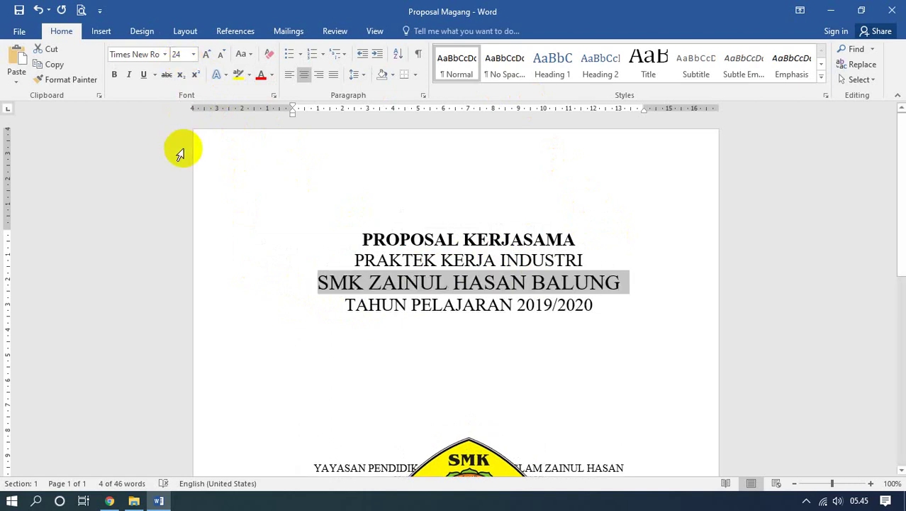
key("ctrl+b")
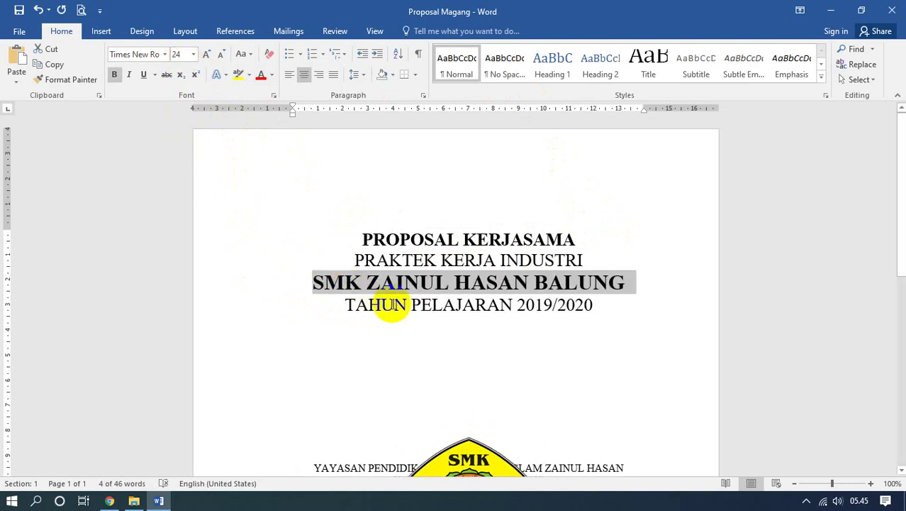
Set PRAKTEK KERJA INDUSTRI and TAHUN PELAJARAN 2019/2020 to 18 pt.
left_click(222, 263)
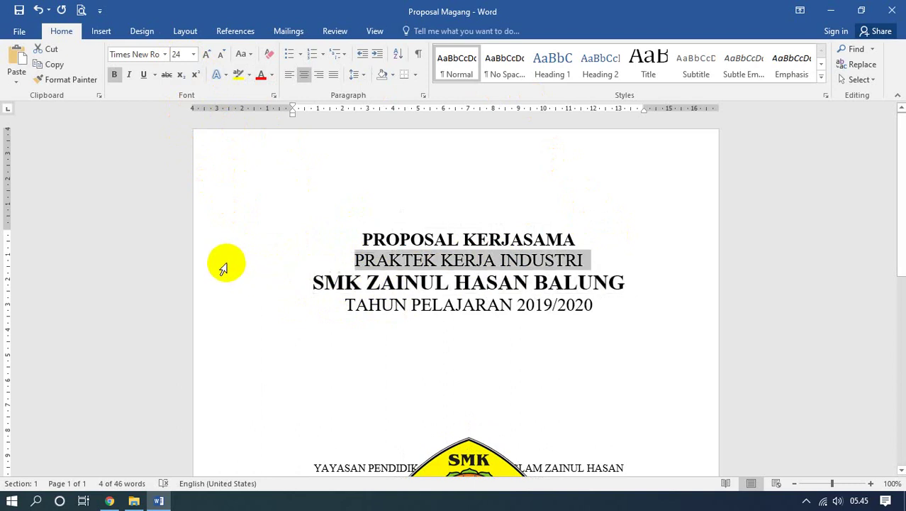
left_click(214, 298, "shift")
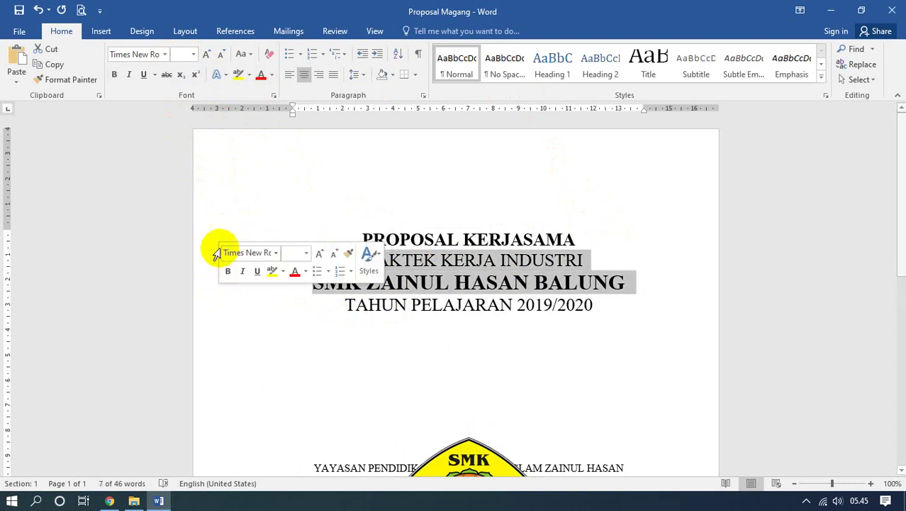
left_click(194, 258)
left_click(234, 303, "ctrl")
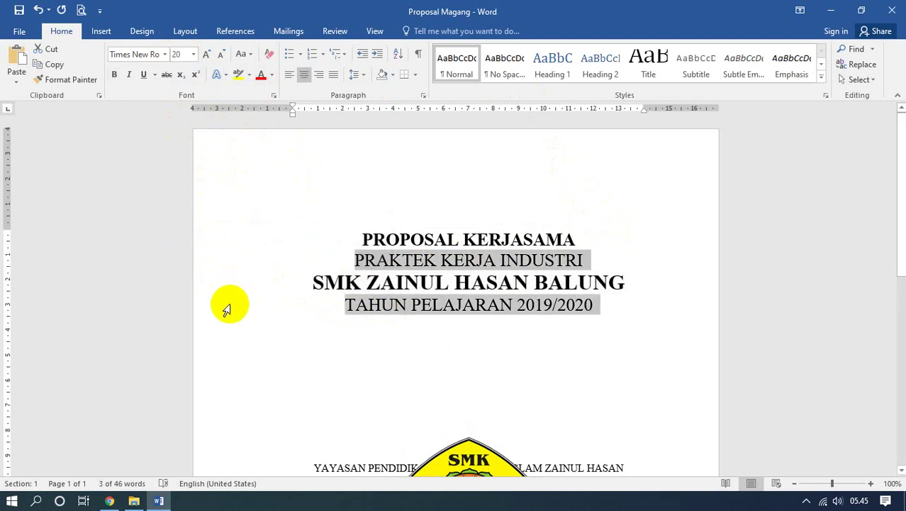
left_click(178, 54)
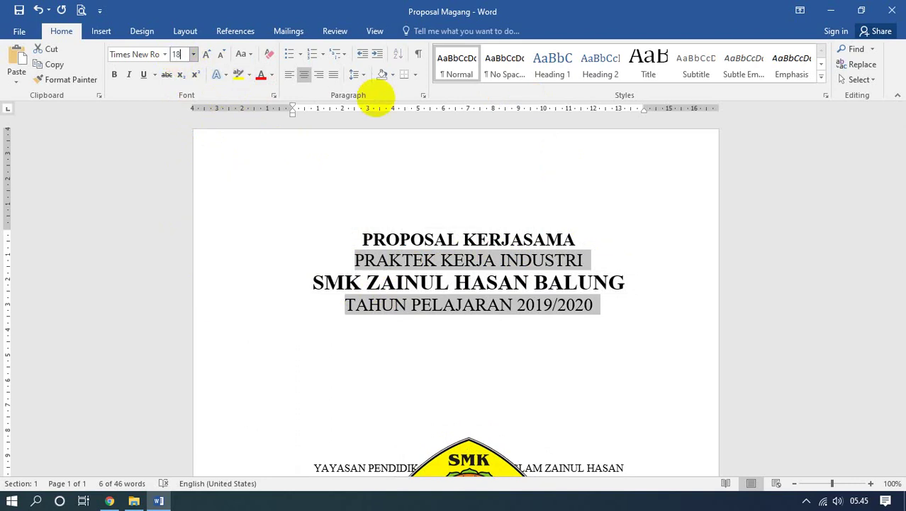
key("Return")
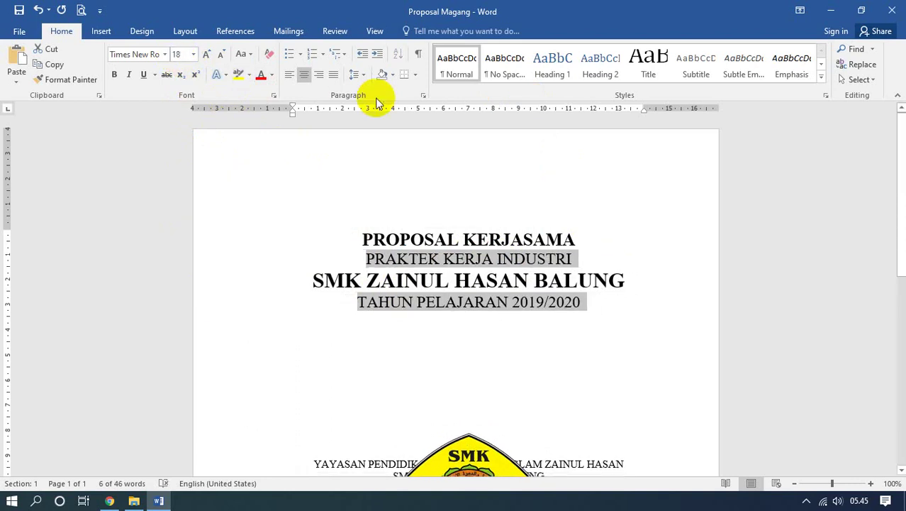
left_click(500, 303)
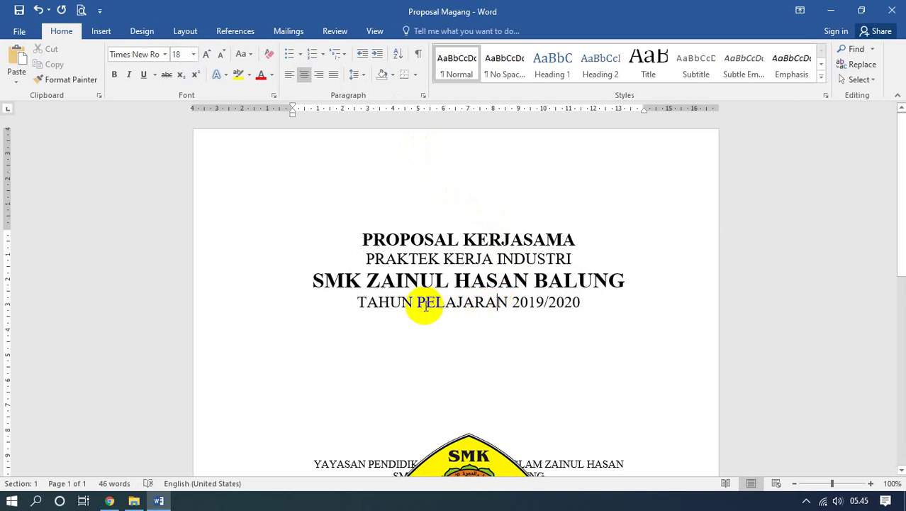
Drag the school logo above the YAYASAN block and add blank lines so it no longer covers the letterhead.
scroll(425, 303, "down", 3)
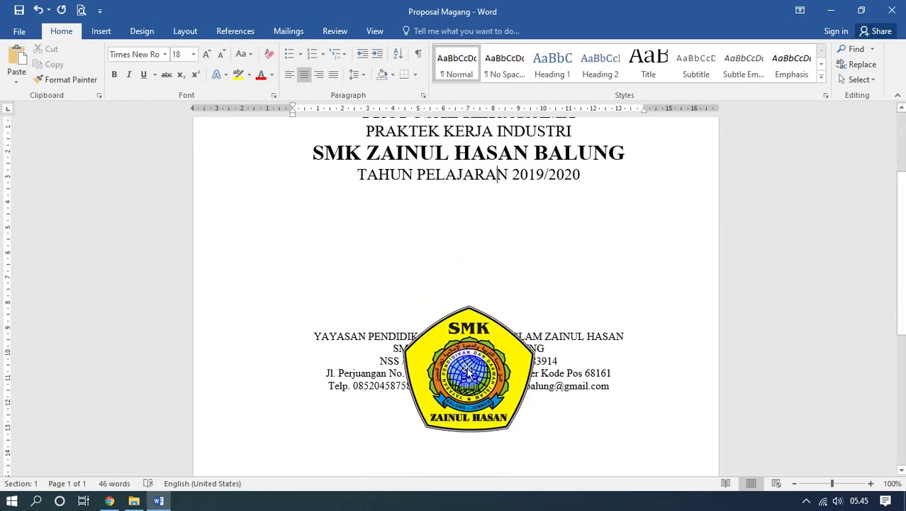
left_click_drag(468, 368, 467, 265)
left_click(560, 307)
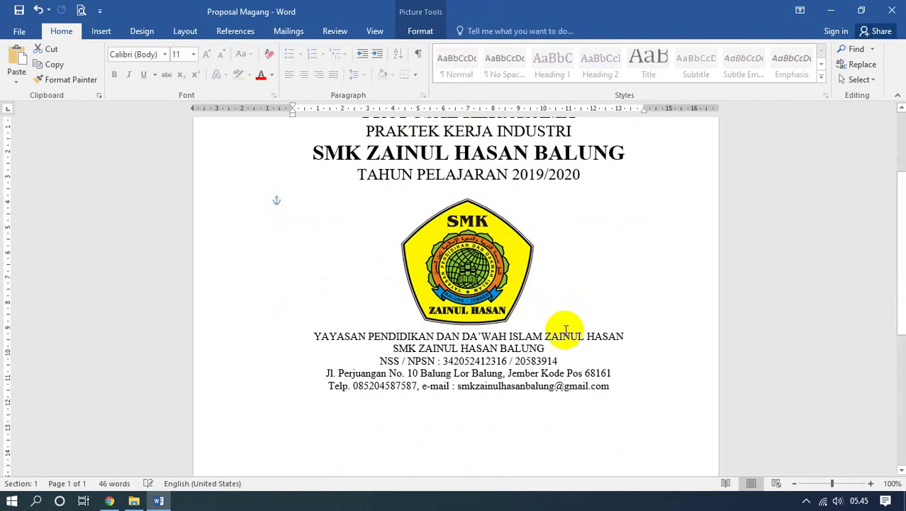
key("Return")
key("Return")
key("Return")
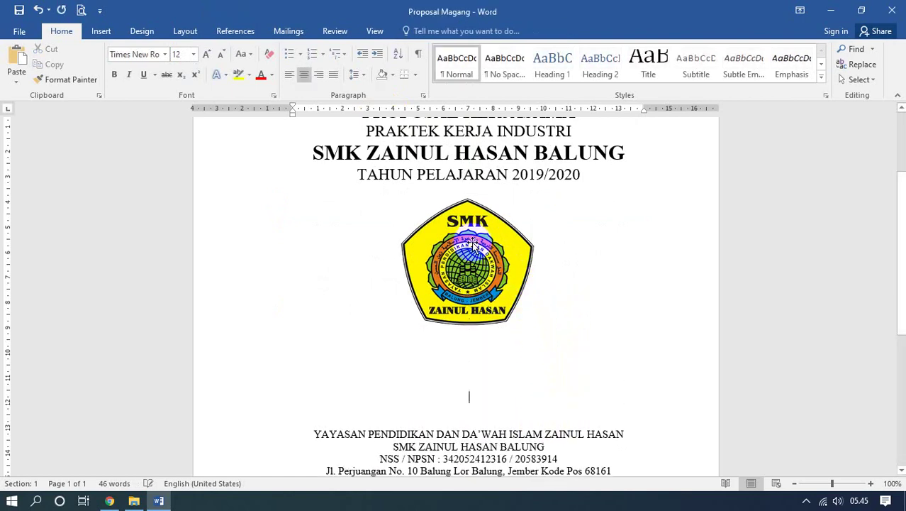
left_click_drag(471, 245, 472, 312)
scroll(600, 300, "down", 3)
scroll(599, 284, "down", 1)
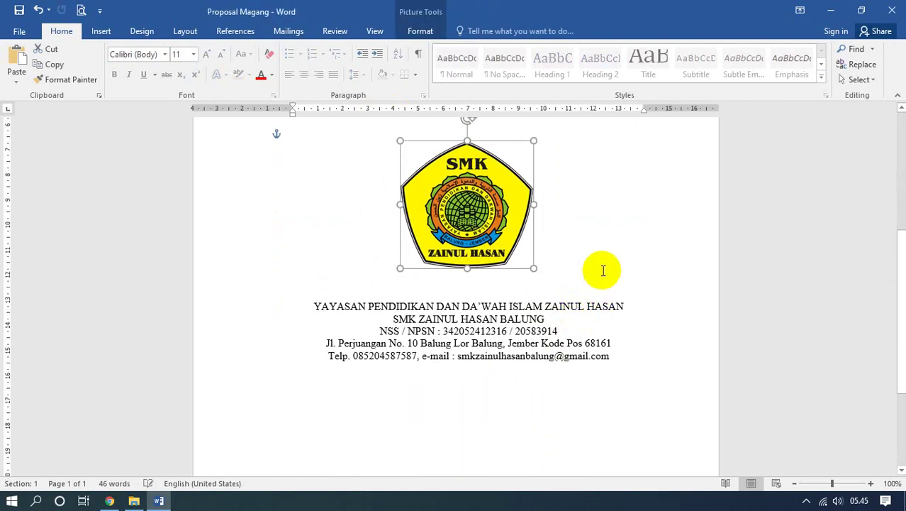
left_click(593, 299)
key("Return")
key("Return")
key("Return")
key("Return")
key("Return")
scroll(593, 305, "down", 4)
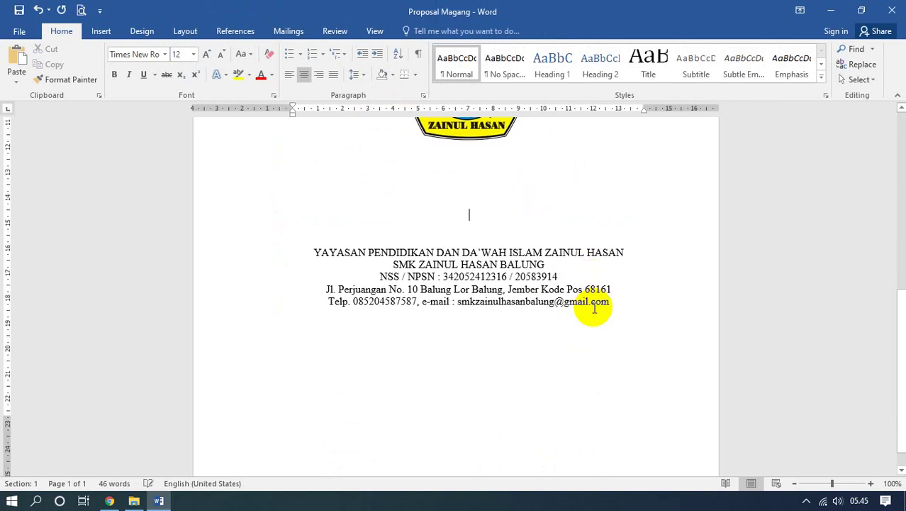
scroll(522, 314, "up", 2)
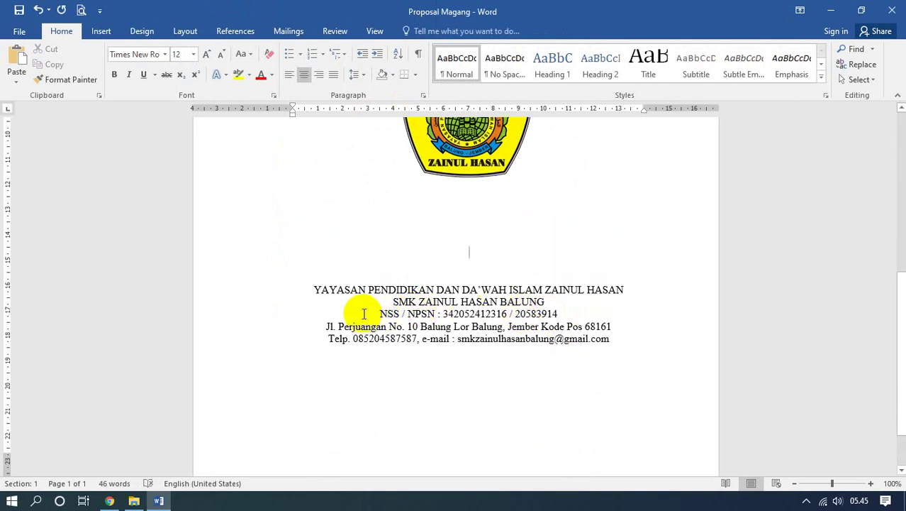
Make the YAYASAN line bold at 13 pt so it fits on one line.
left_click(231, 295)
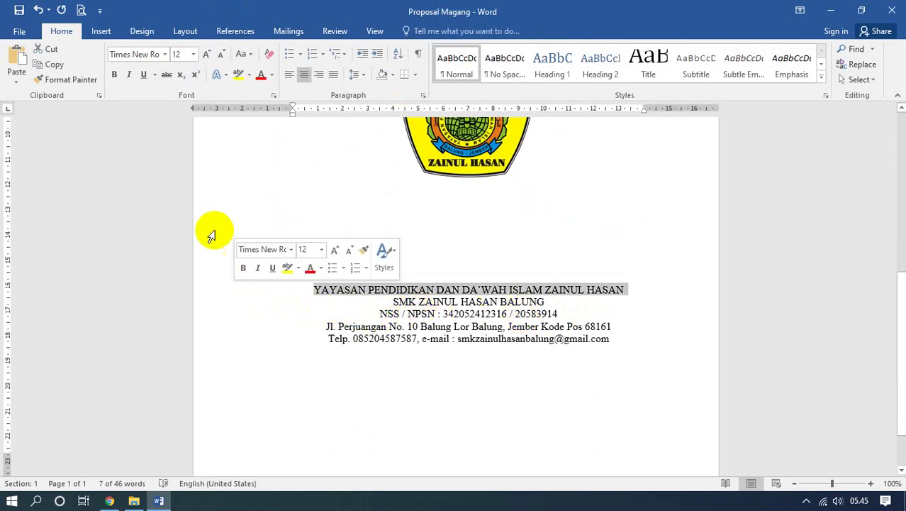
left_click(179, 55)
key("Return")
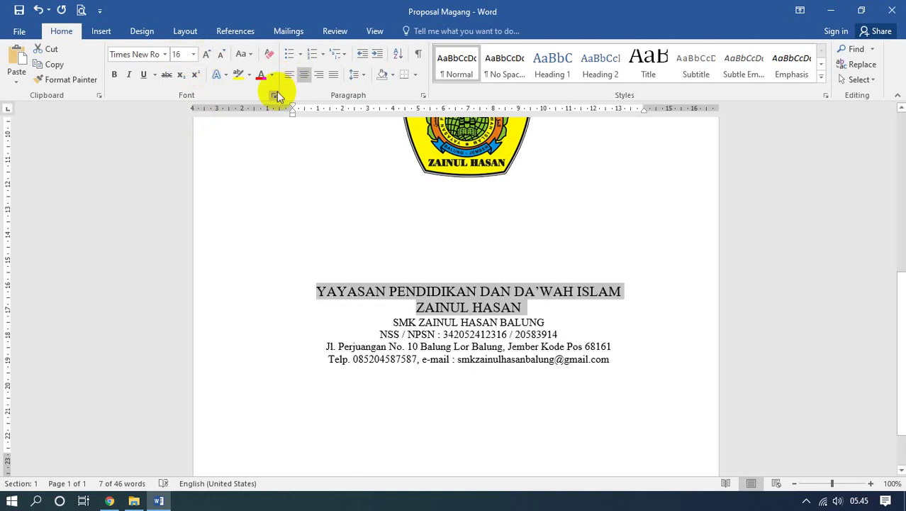
key("ctrl+shift+comma")
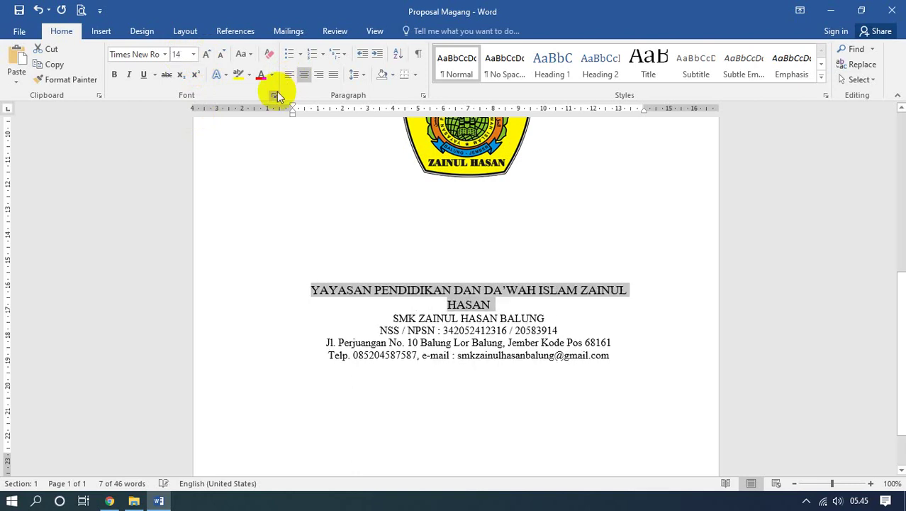
key("ctrl+bracketleft")
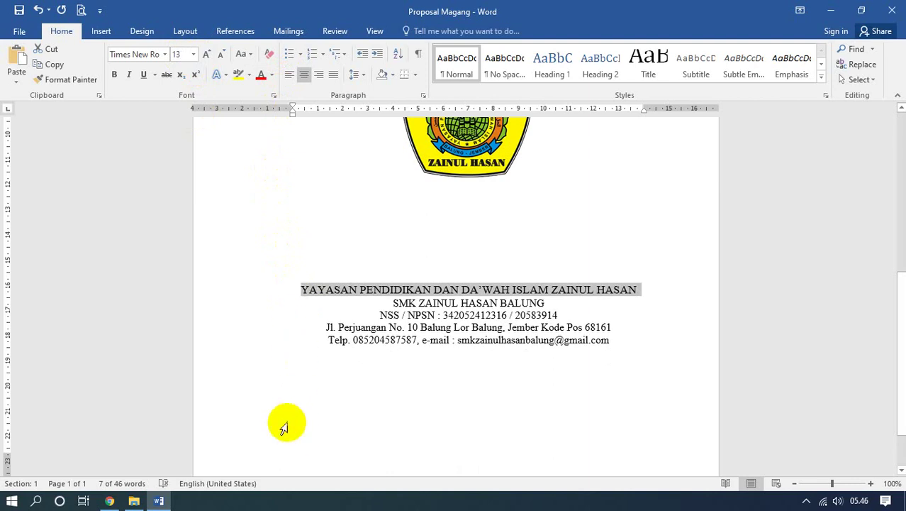
key("ctrl+b")
Make the SMK ZAINUL HASAN BALUNG line bold at 24 pt.
left_click(210, 305)
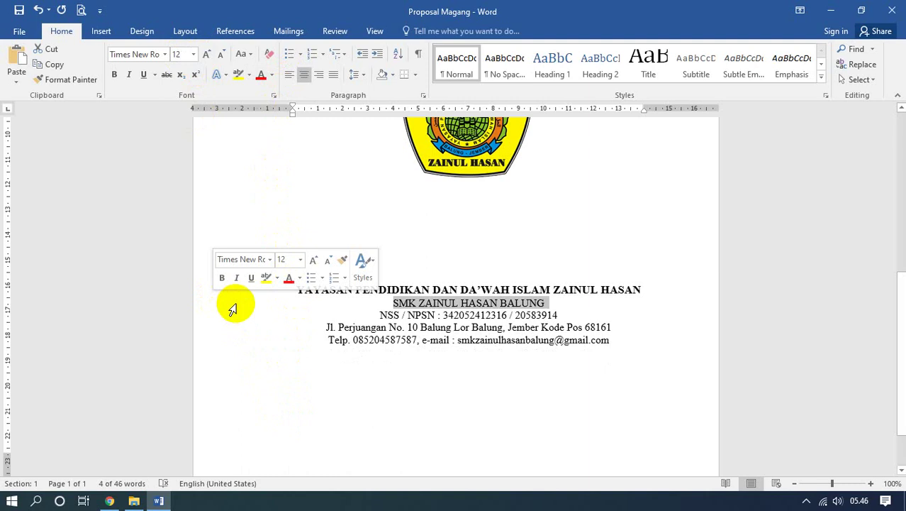
left_click(179, 55)
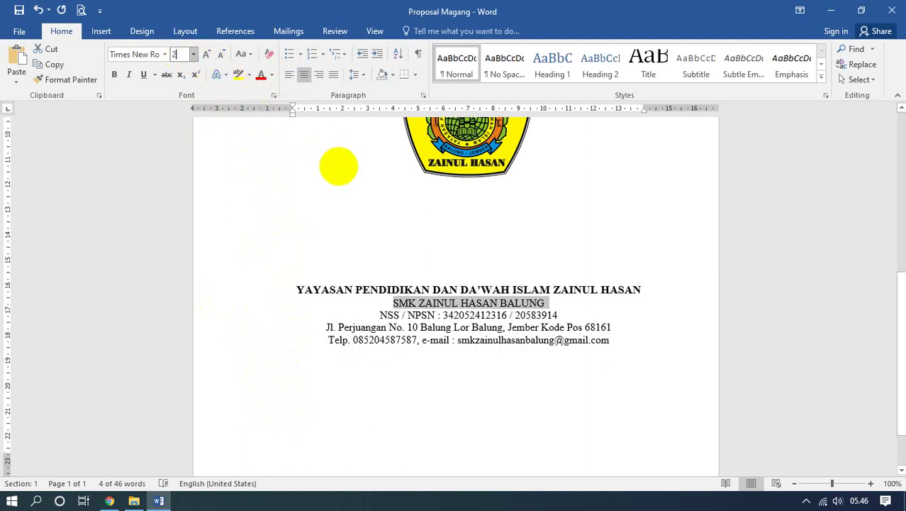
type("4")
key("Return")
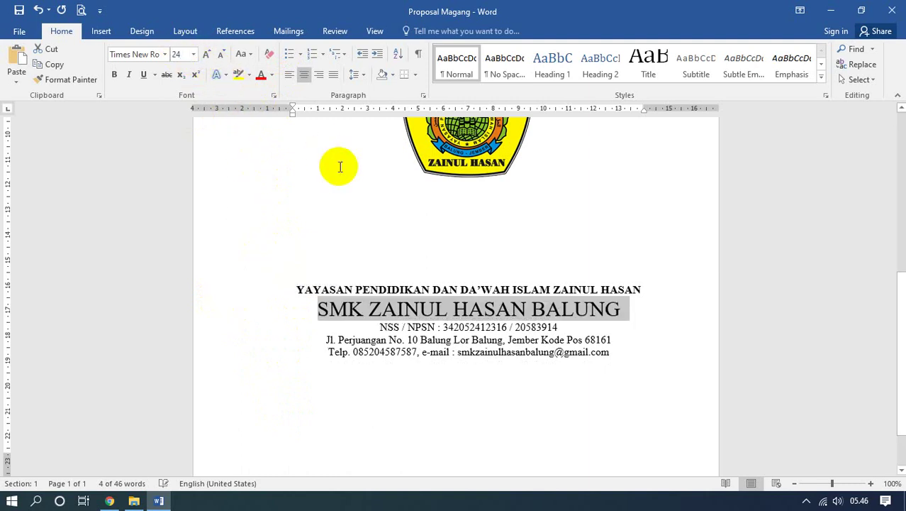
key("ctrl+b")
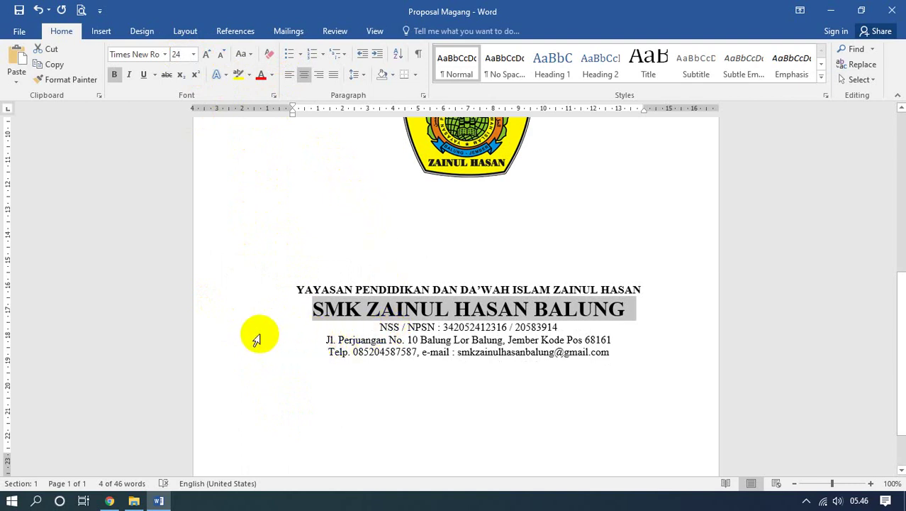
Set the NSS / NPSN line to 14 pt.
left_click(237, 338)
left_click(210, 326)
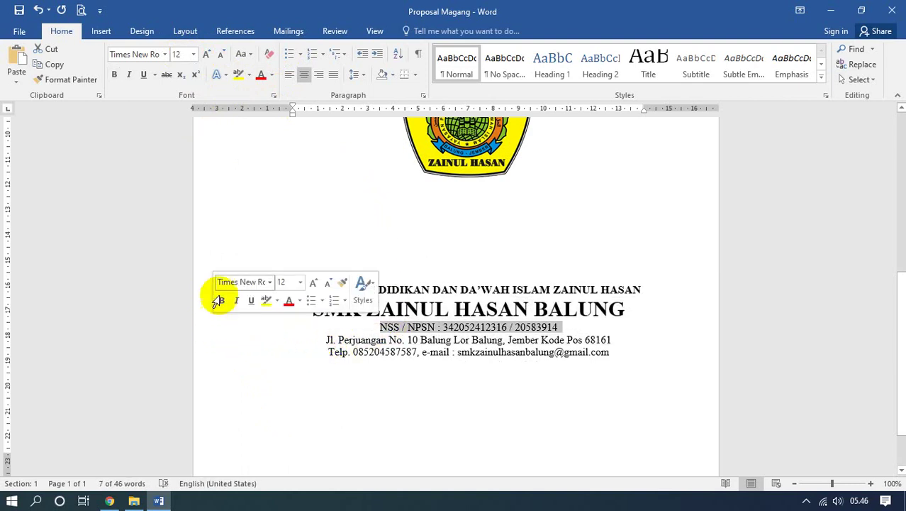
left_click(178, 53)
type("14")
key("Return")
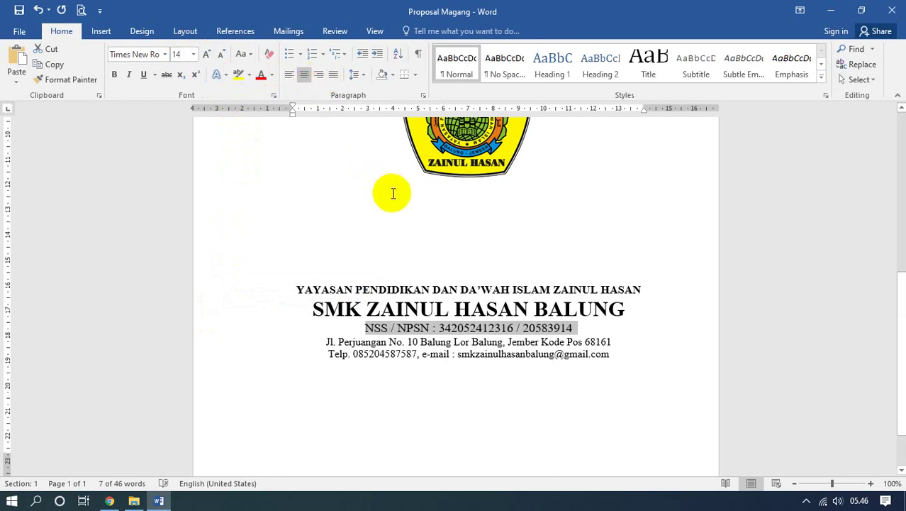
scroll(426, 369, "up", 3)
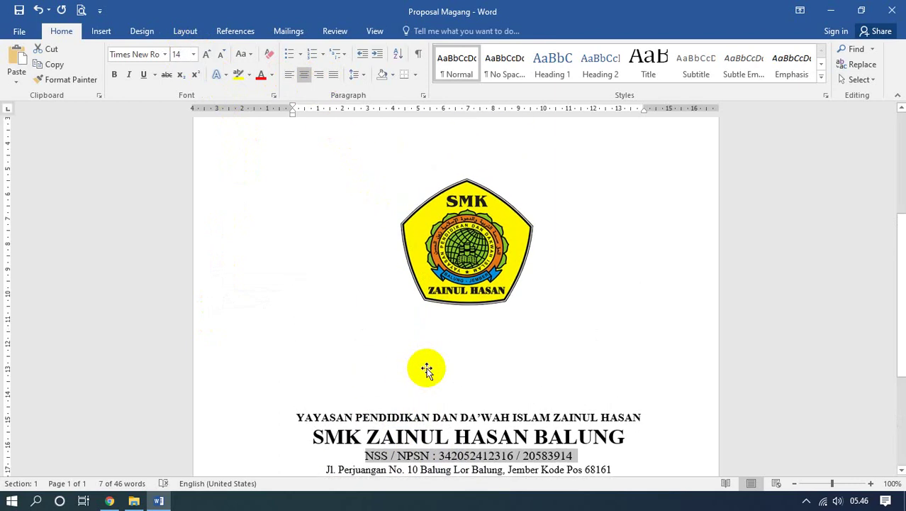
scroll(426, 369, "up", 3)
Insert a blank line above the logo and a new empty paragraph below it.
left_click(463, 344)
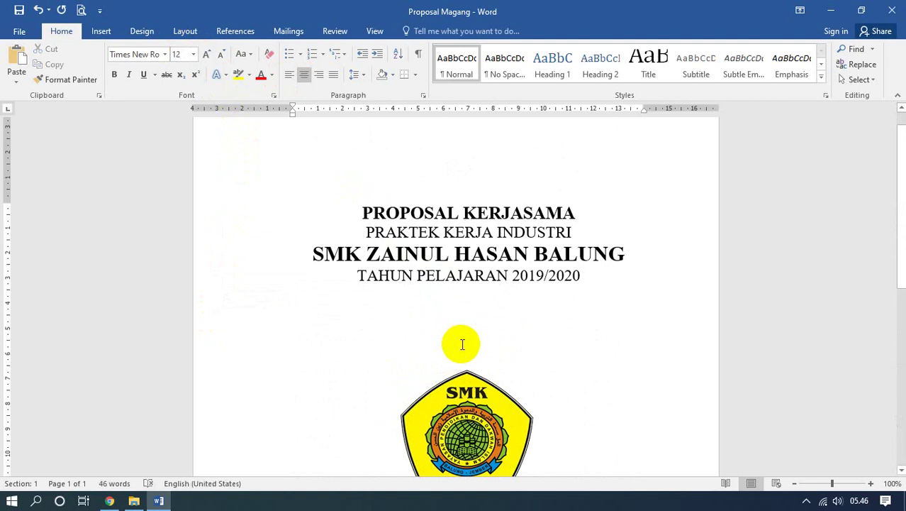
key("Return")
scroll(465, 344, "down", 6)
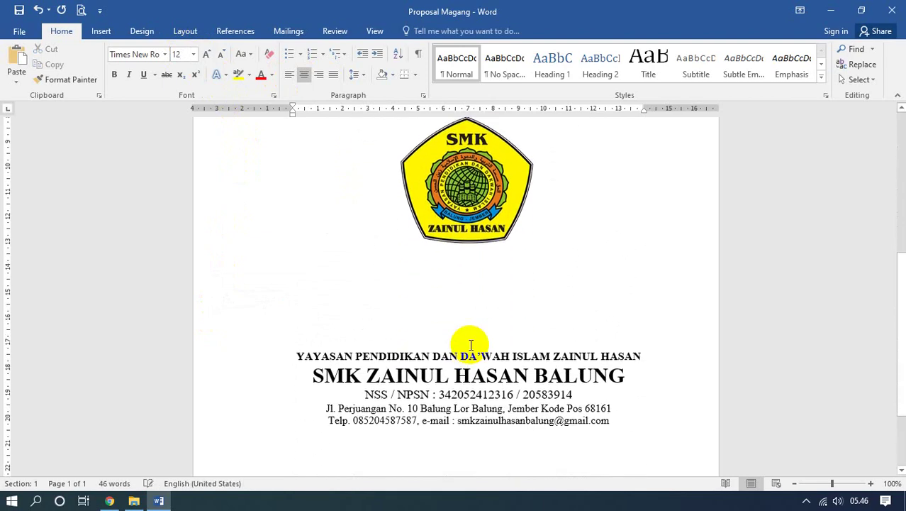
scroll(468, 344, "down", 3)
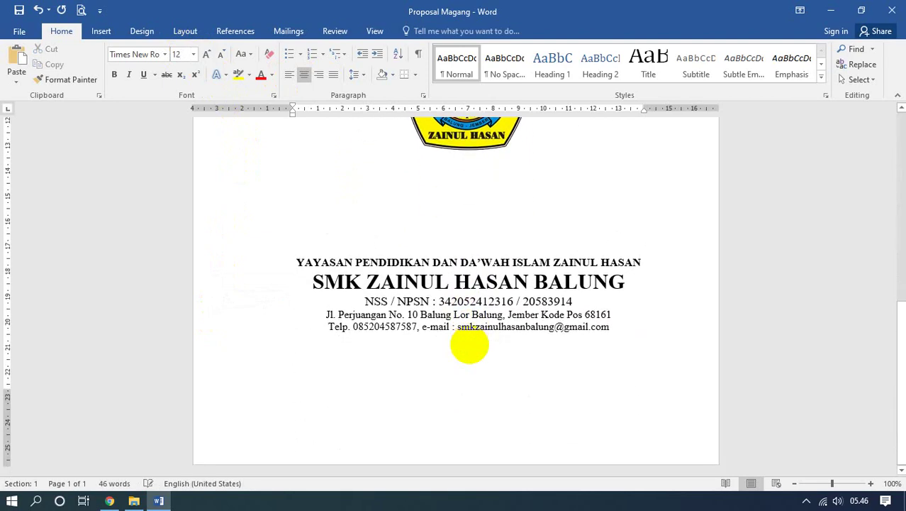
scroll(468, 348, "up", 3)
scroll(469, 350, "down", 2)
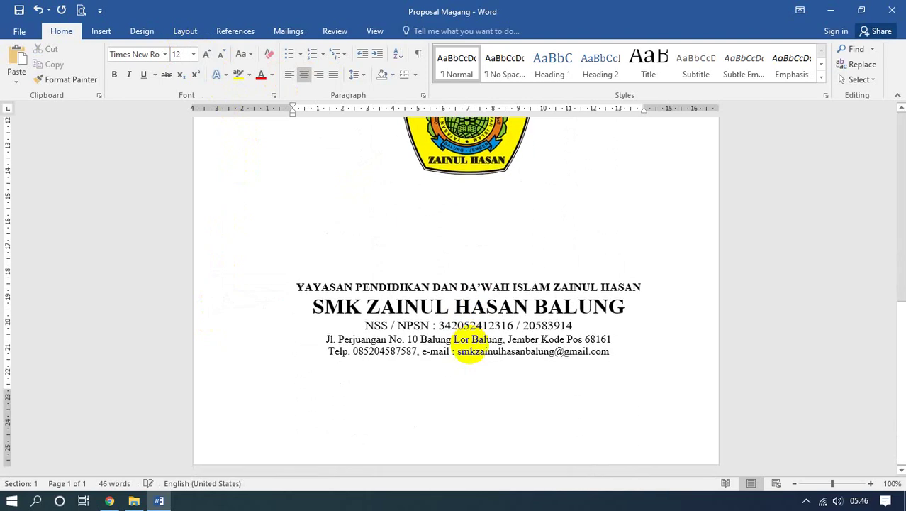
scroll(469, 347, "up", 3)
scroll(469, 344, "down", 3)
scroll(469, 345, "up", 2)
scroll(467, 345, "down", 1)
key("Return")
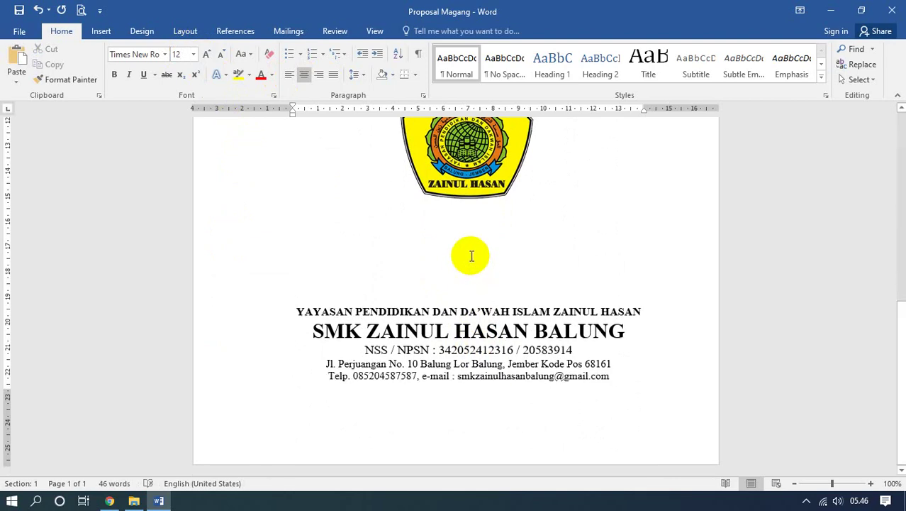
Move the logo upward until it sits midway between the title lines and the letterhead block.
scroll(470, 265, "up", 7)
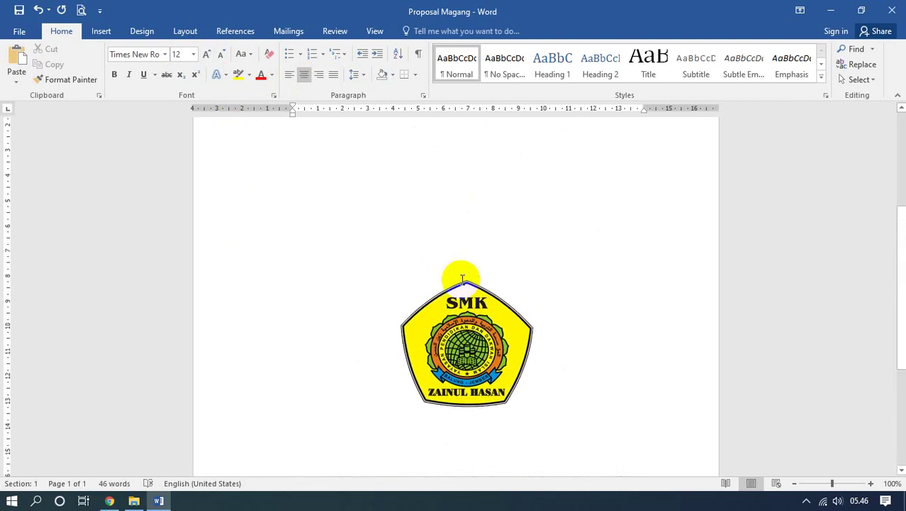
left_click(477, 376)
left_click_drag(462, 383, 475, 363)
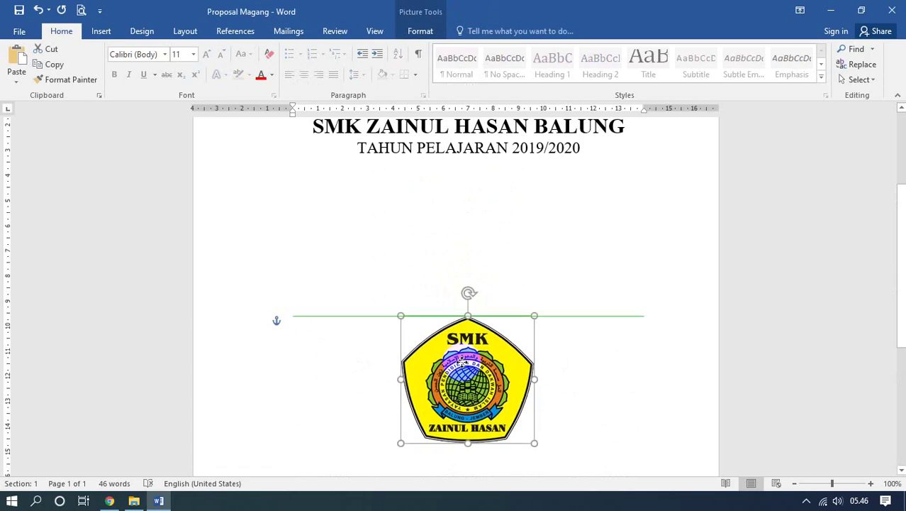
scroll(553, 340, "down", 3, "ctrl")
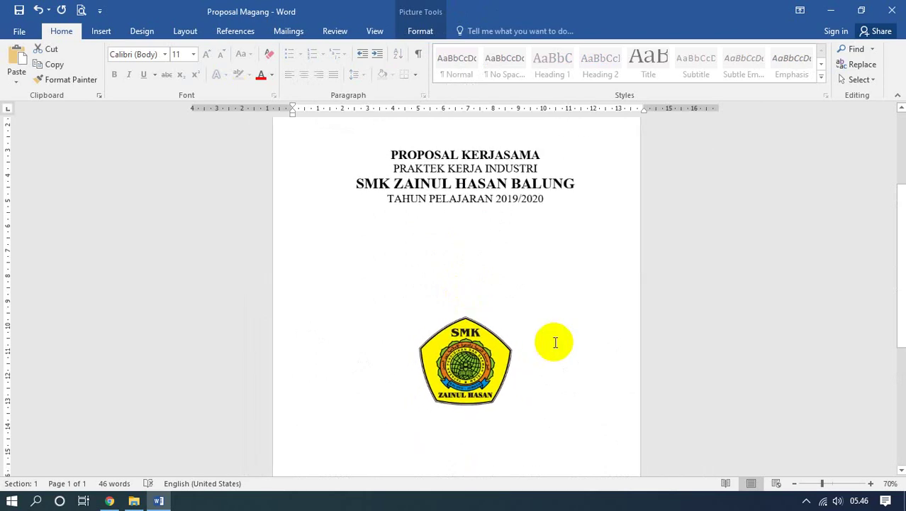
scroll(546, 285, "down", 2, "ctrl")
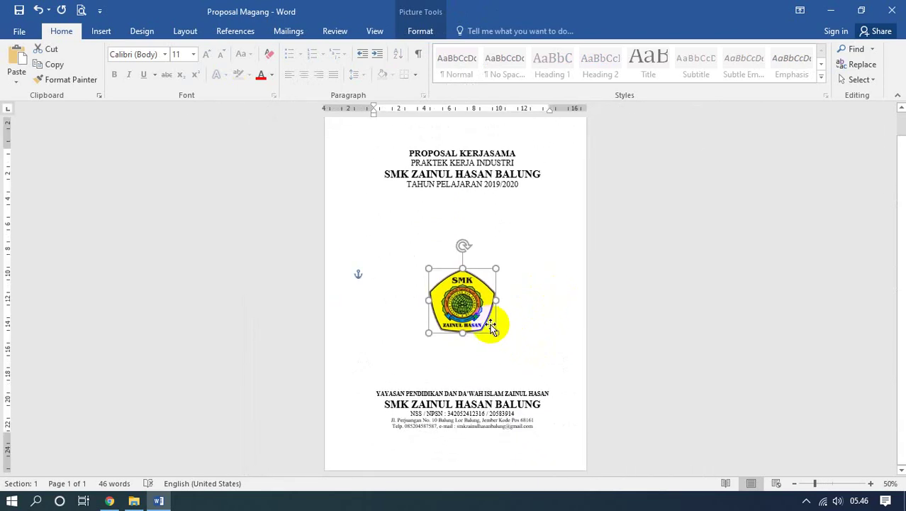
left_click_drag(472, 301, 472, 284)
left_click(581, 344)
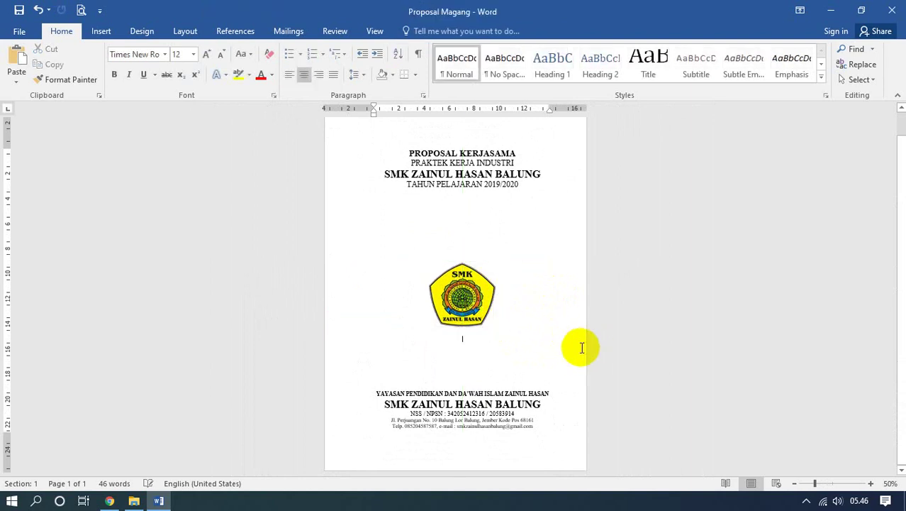
left_click(475, 301)
key("Up")
key("Up")
key("Up")
key("Up")
key("Up")
left_click(552, 335)
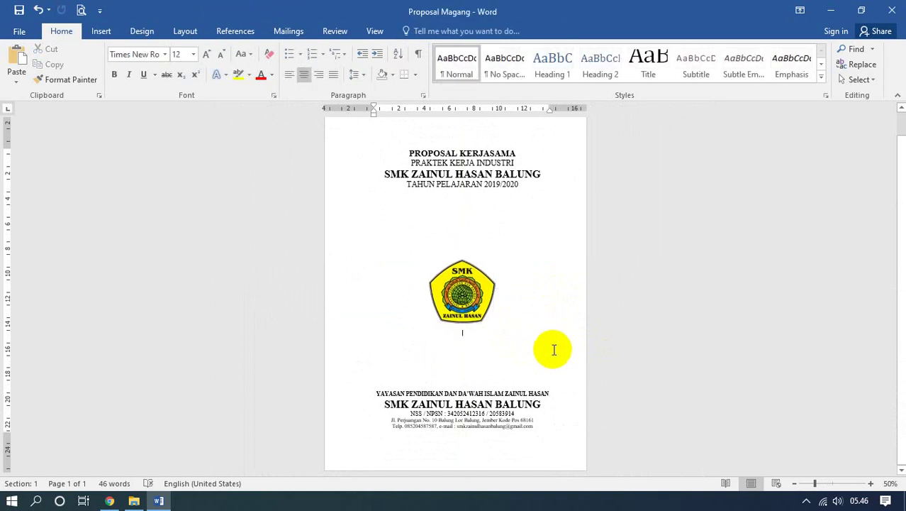
scroll(405, 228, "up", 1)
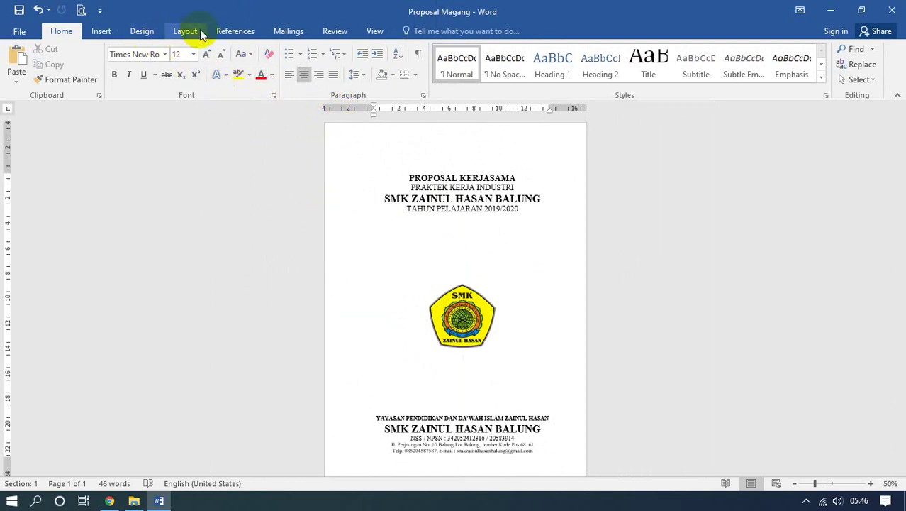
Add a single-line Box page border 1½ pt wide.
left_click(142, 31)
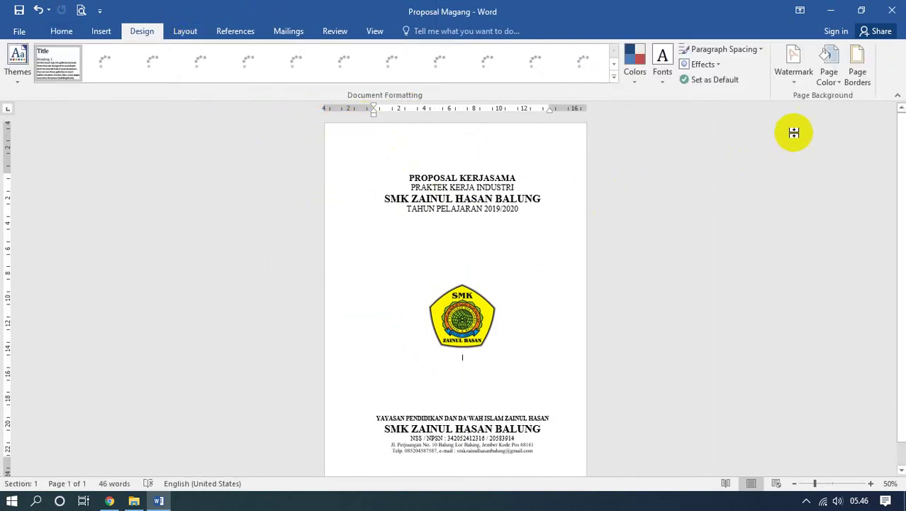
left_click(860, 64)
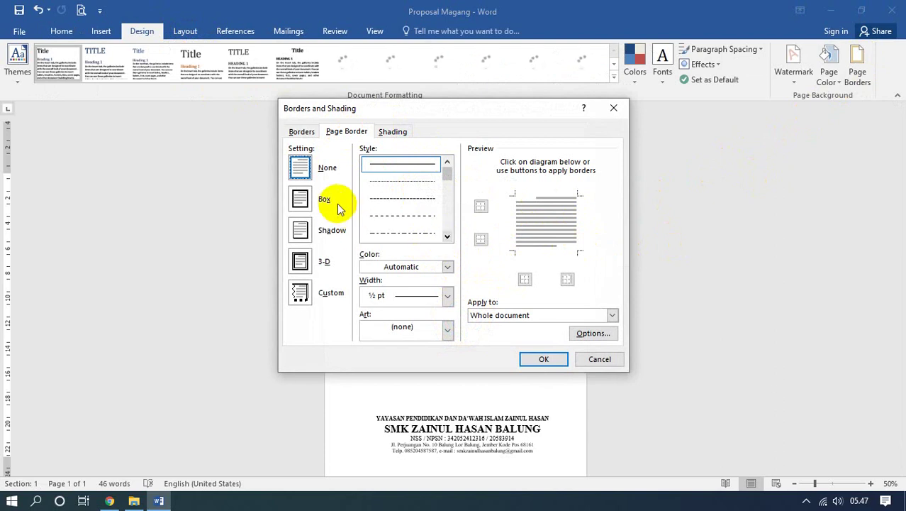
left_click(300, 199)
left_click(448, 235)
left_click(447, 236)
left_click(447, 236)
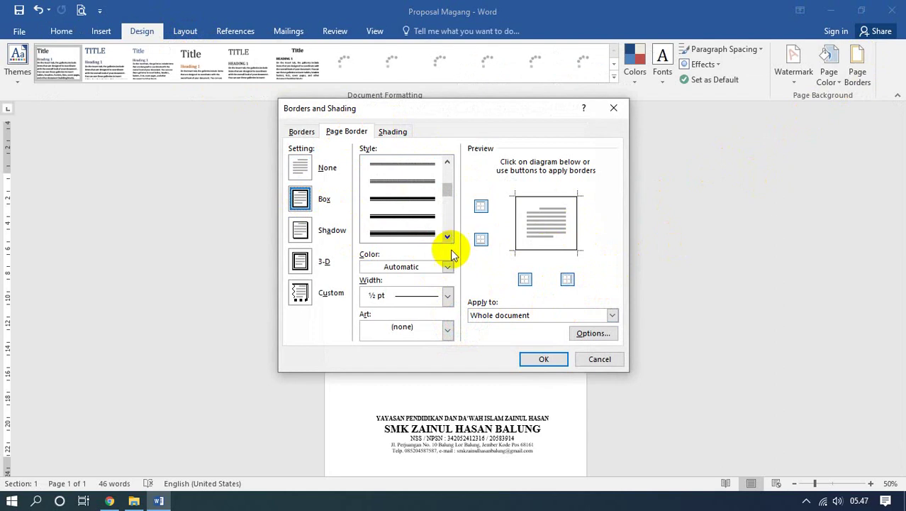
left_click(448, 295)
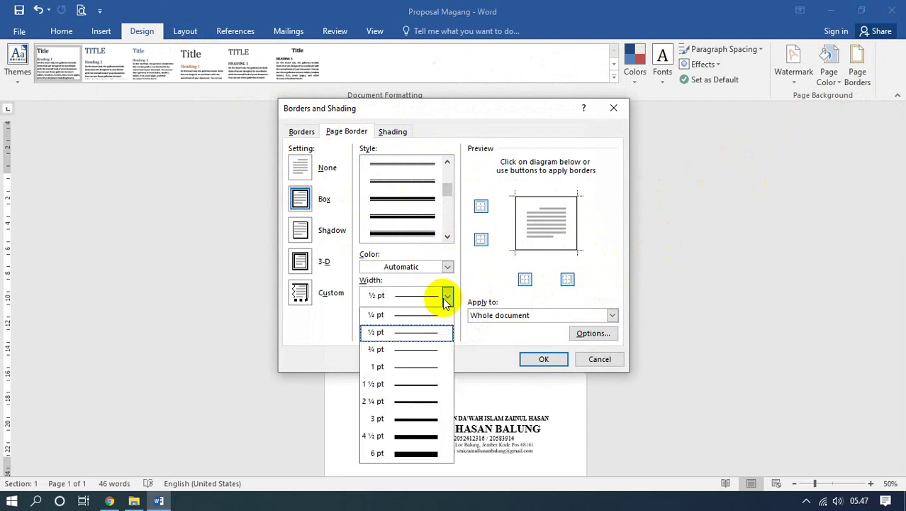
left_click(418, 384)
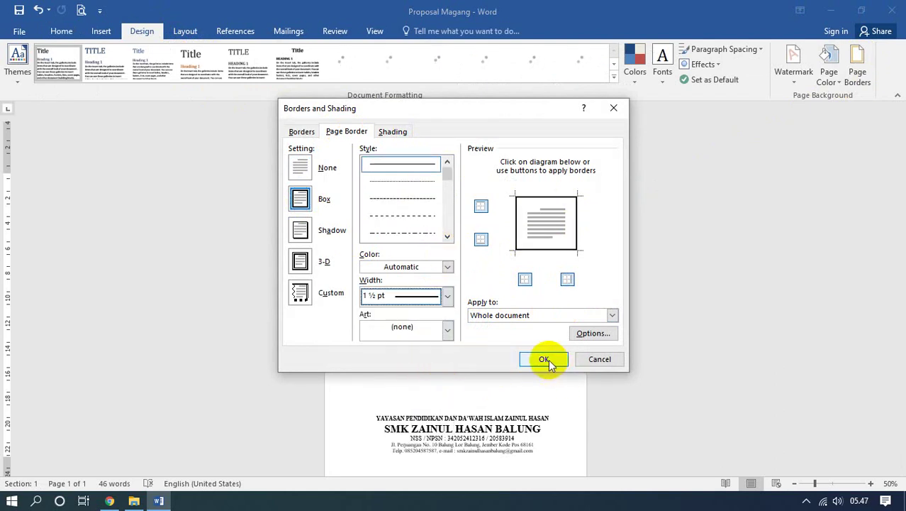
left_click(543, 360)
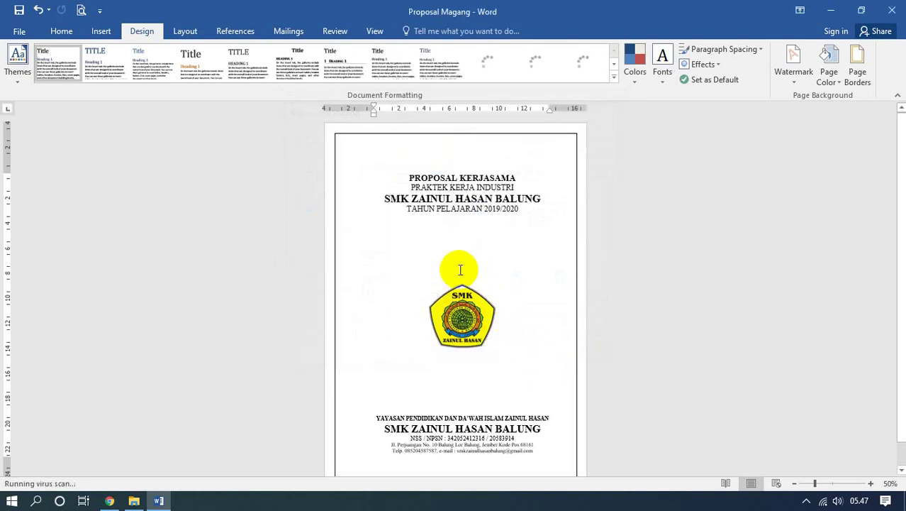
scroll(371, 218, "up", 2)
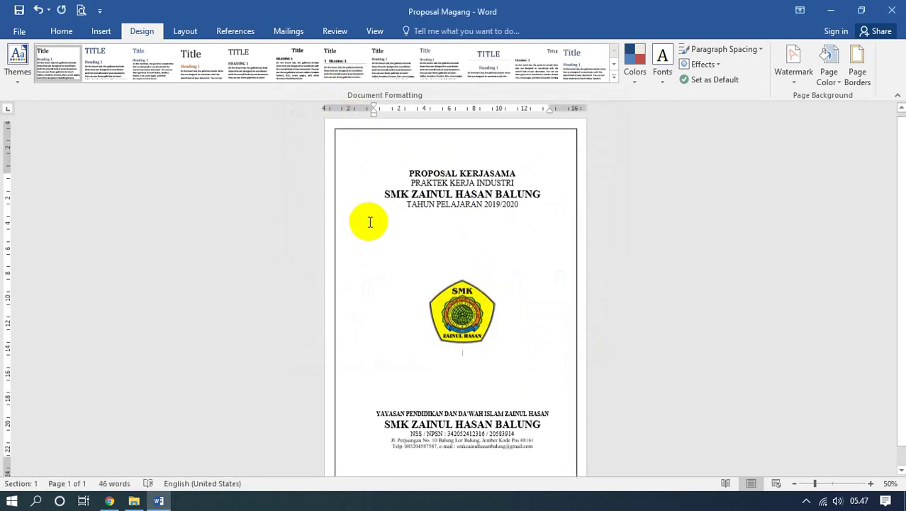
Apply the box border to 'This section - First page only', measured from Text.
left_click(856, 63)
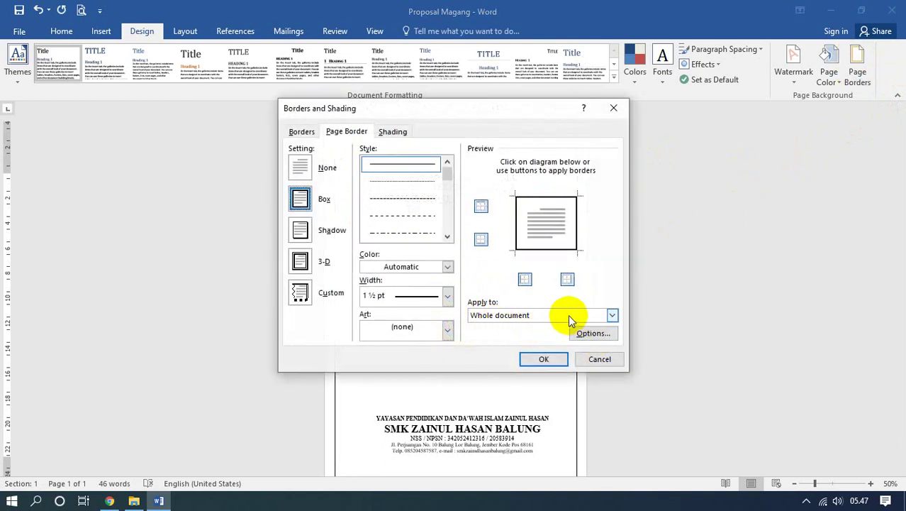
left_click(569, 316)
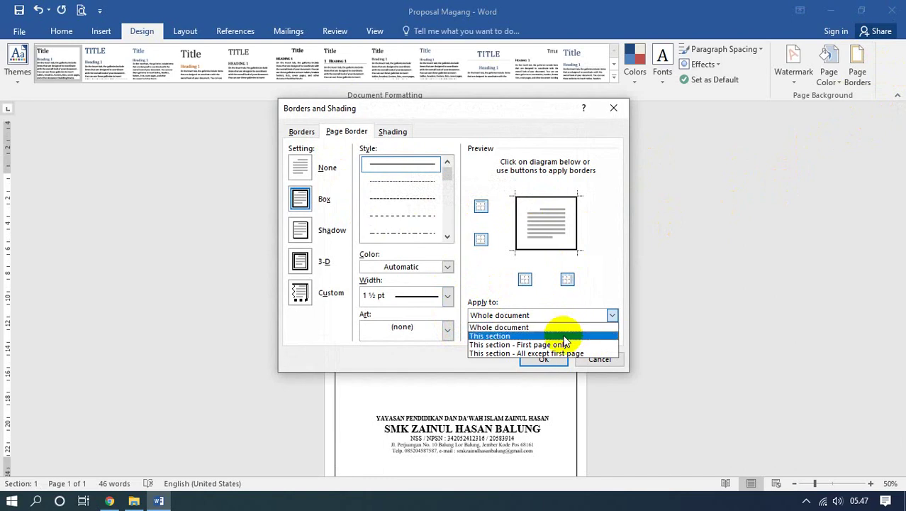
left_click(567, 344)
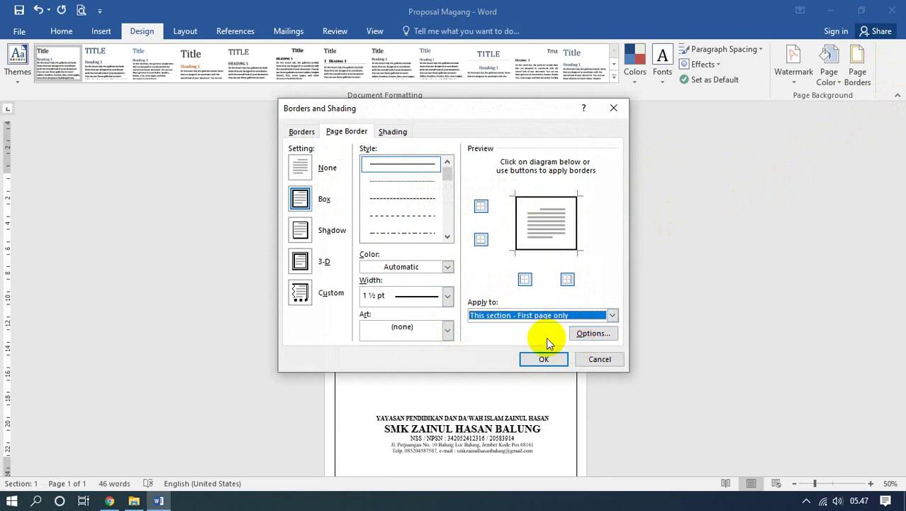
left_click(583, 333)
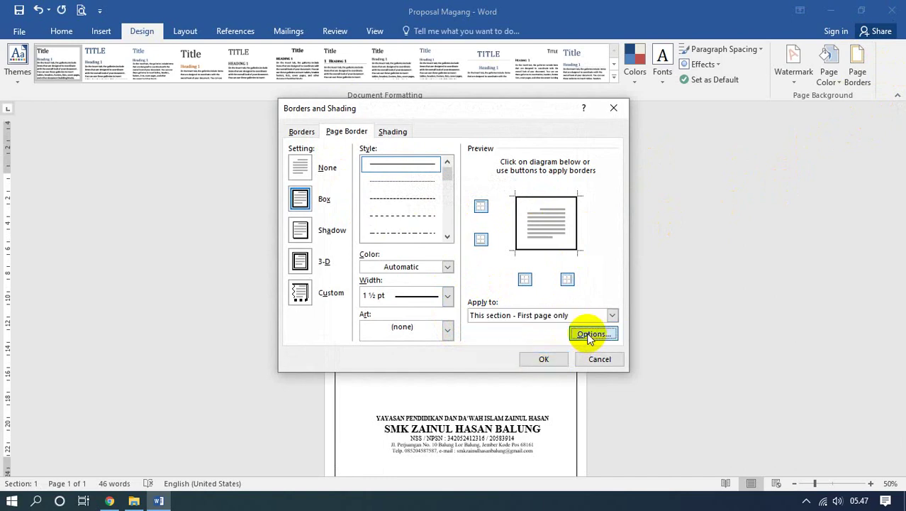
left_click(409, 173)
left_click(386, 182)
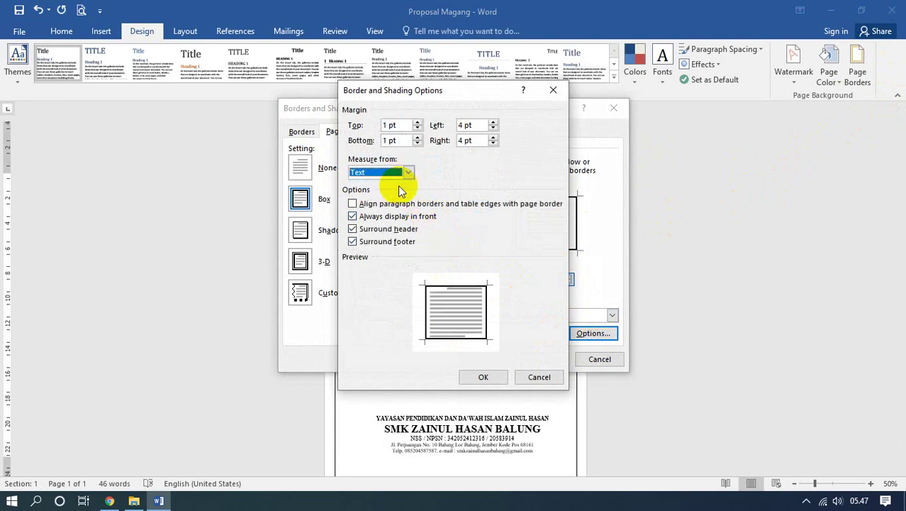
left_click(488, 377)
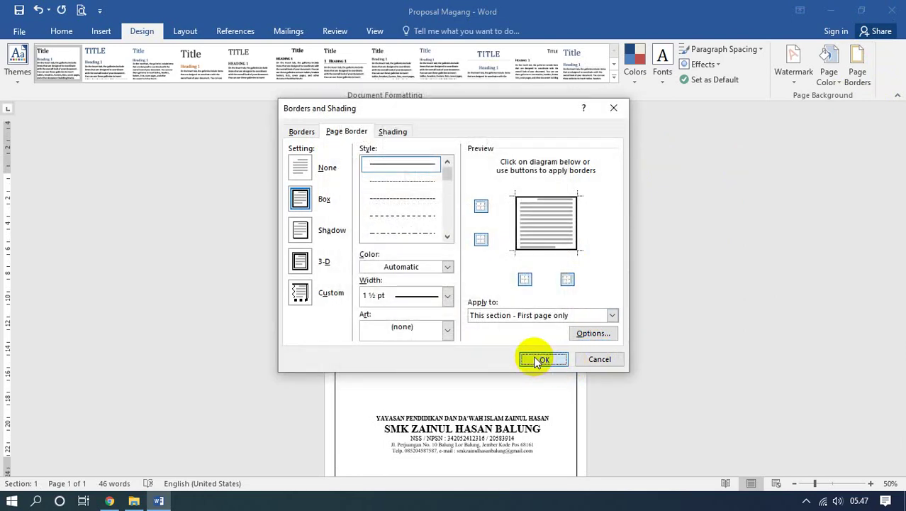
left_click(540, 360)
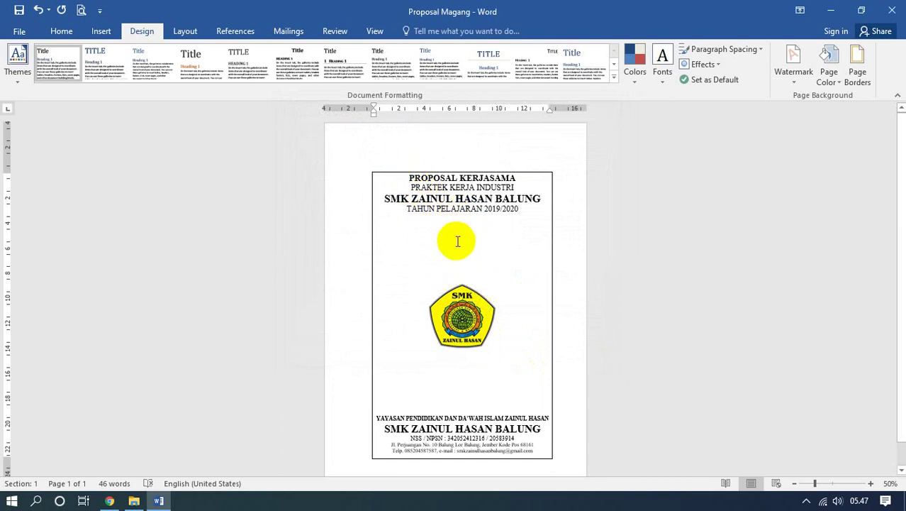
Delete an extra blank line below the logo and confirm the one-page cover in print preview.
key("Return")
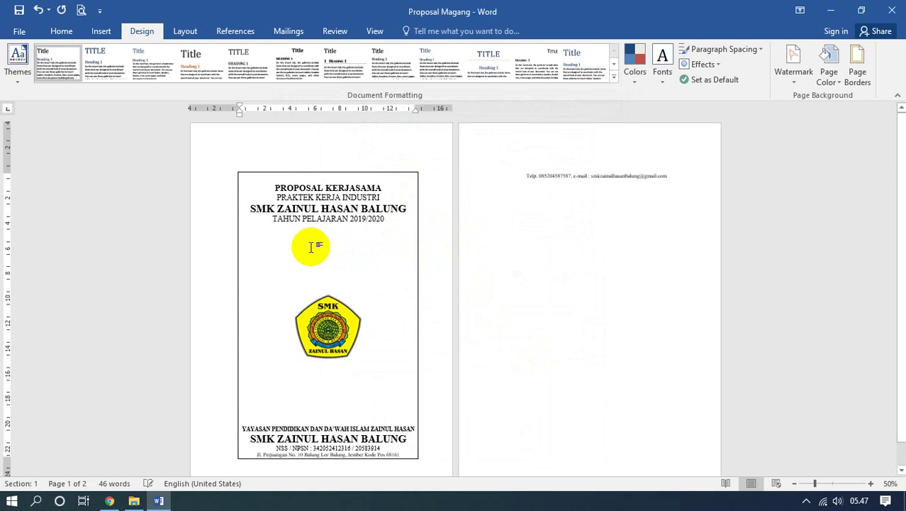
key("BackSpace")
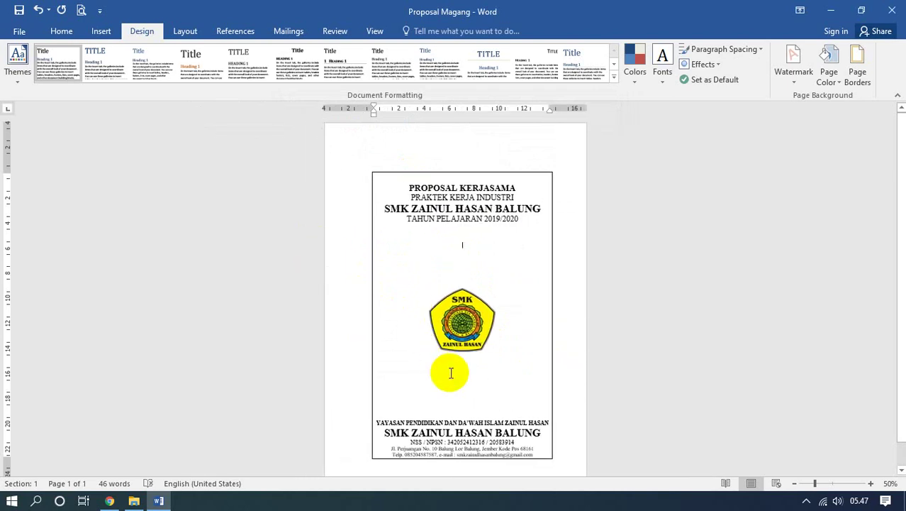
key("Delete")
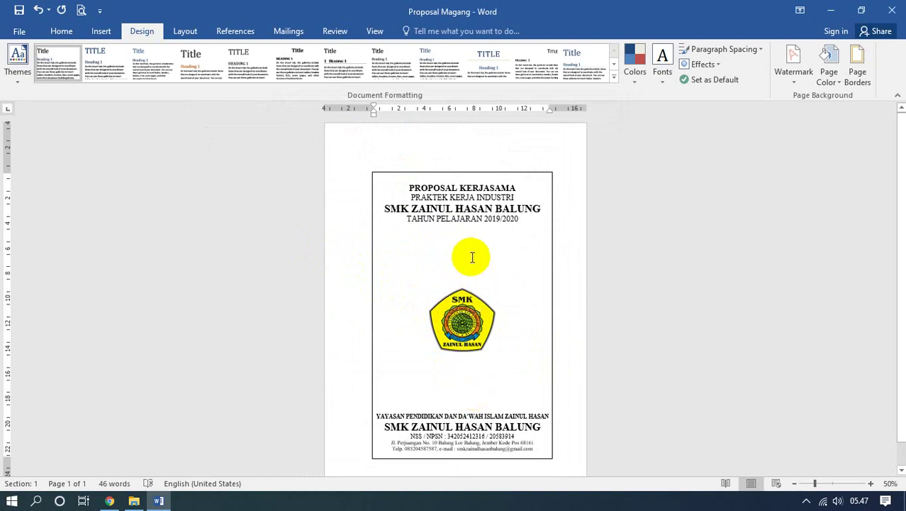
left_click(466, 344)
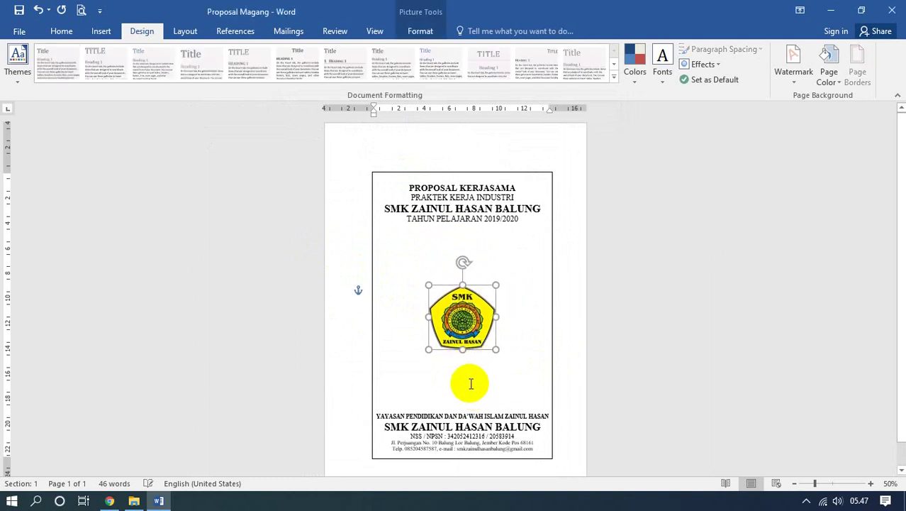
left_click(488, 401)
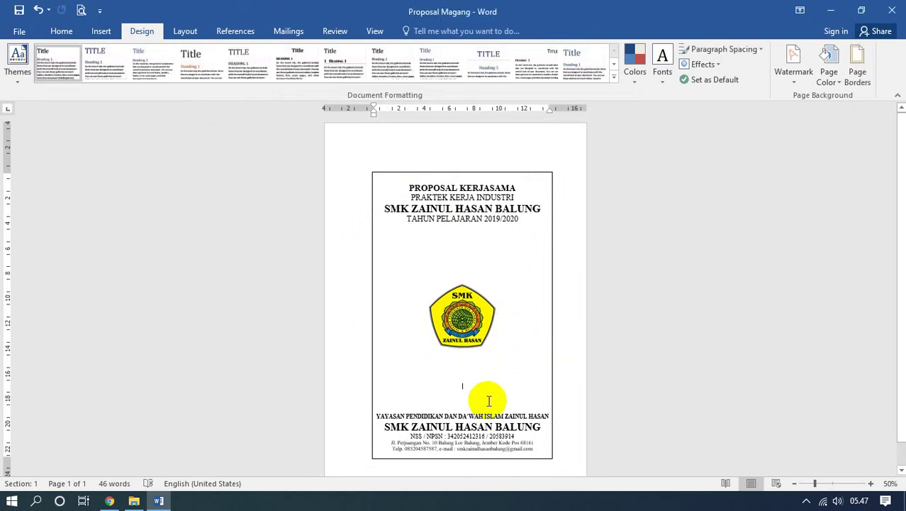
key("ctrl+p")
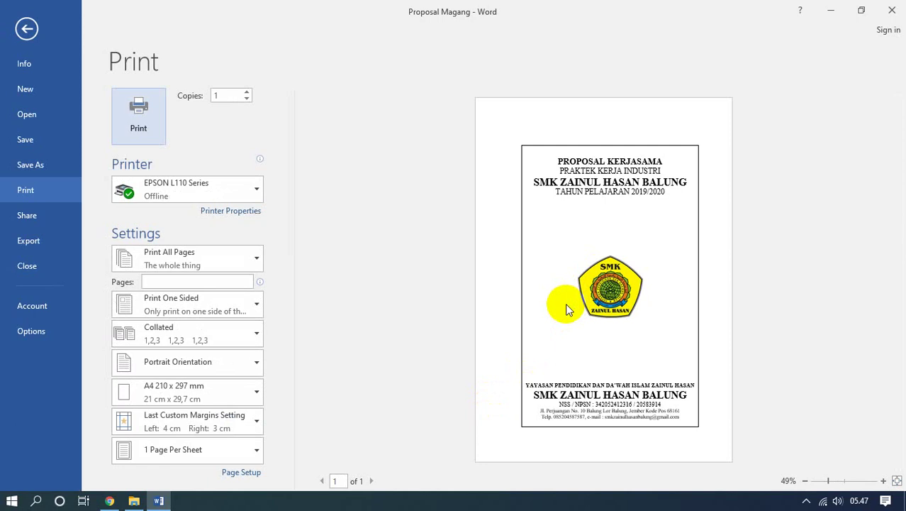
key("Escape")
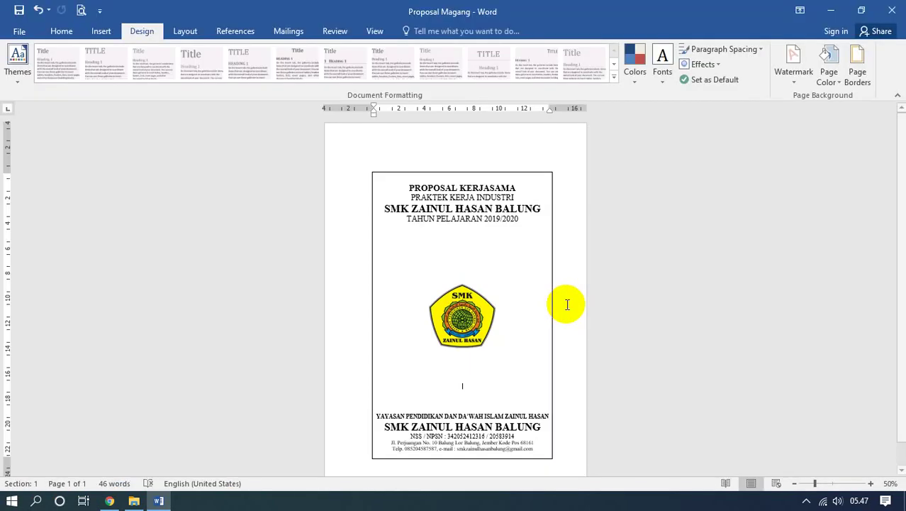